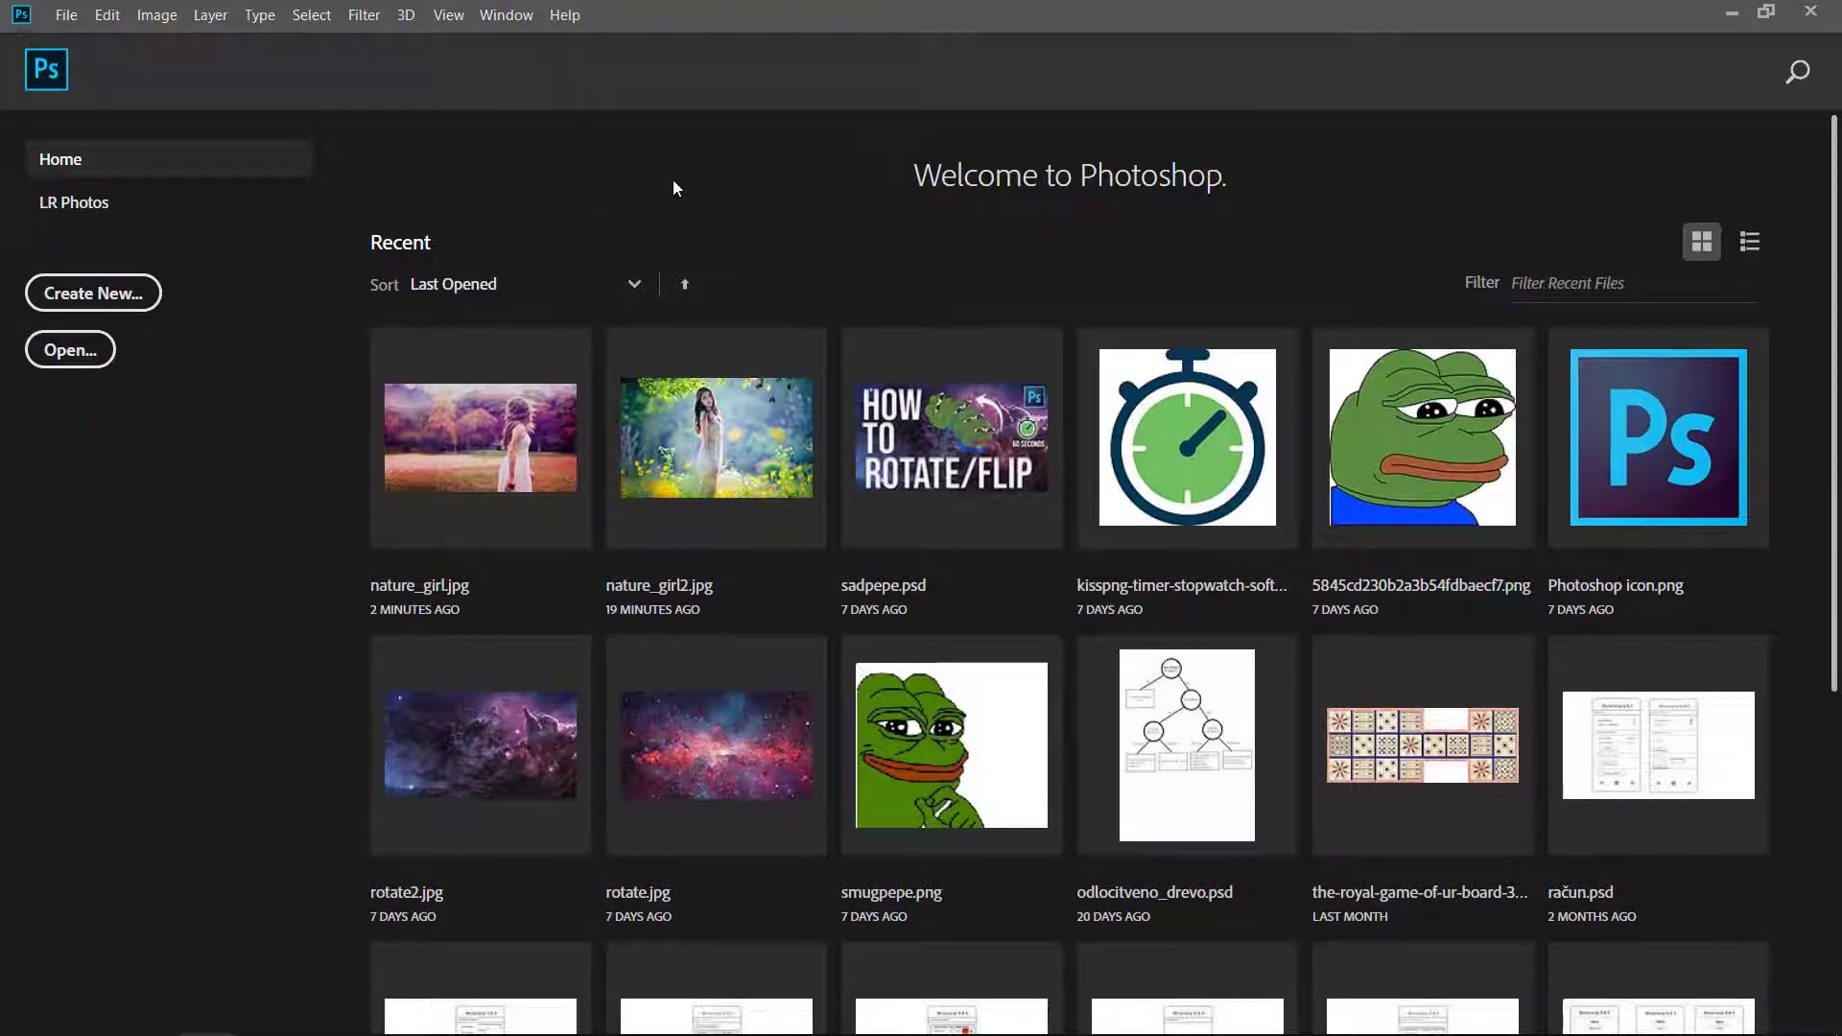
Open nature_girl.jpg through File > Open.
click(72, 14)
click(91, 61)
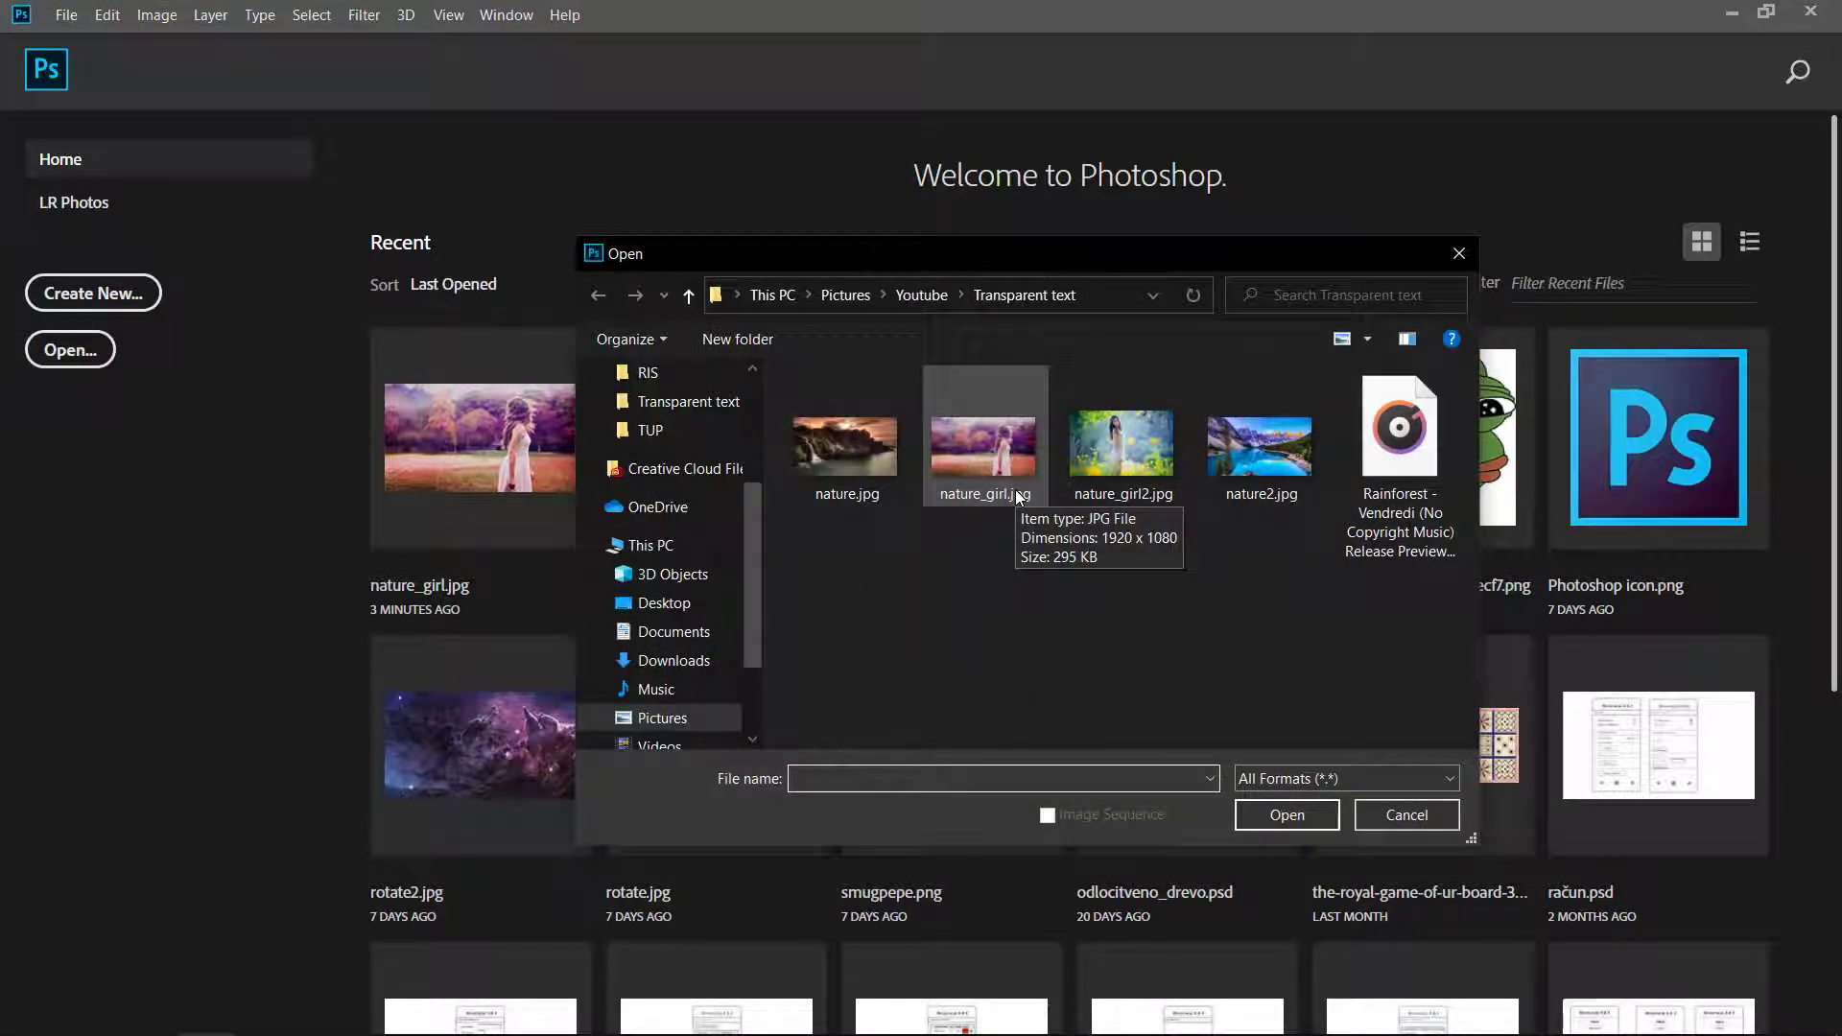
double_click(982, 439)
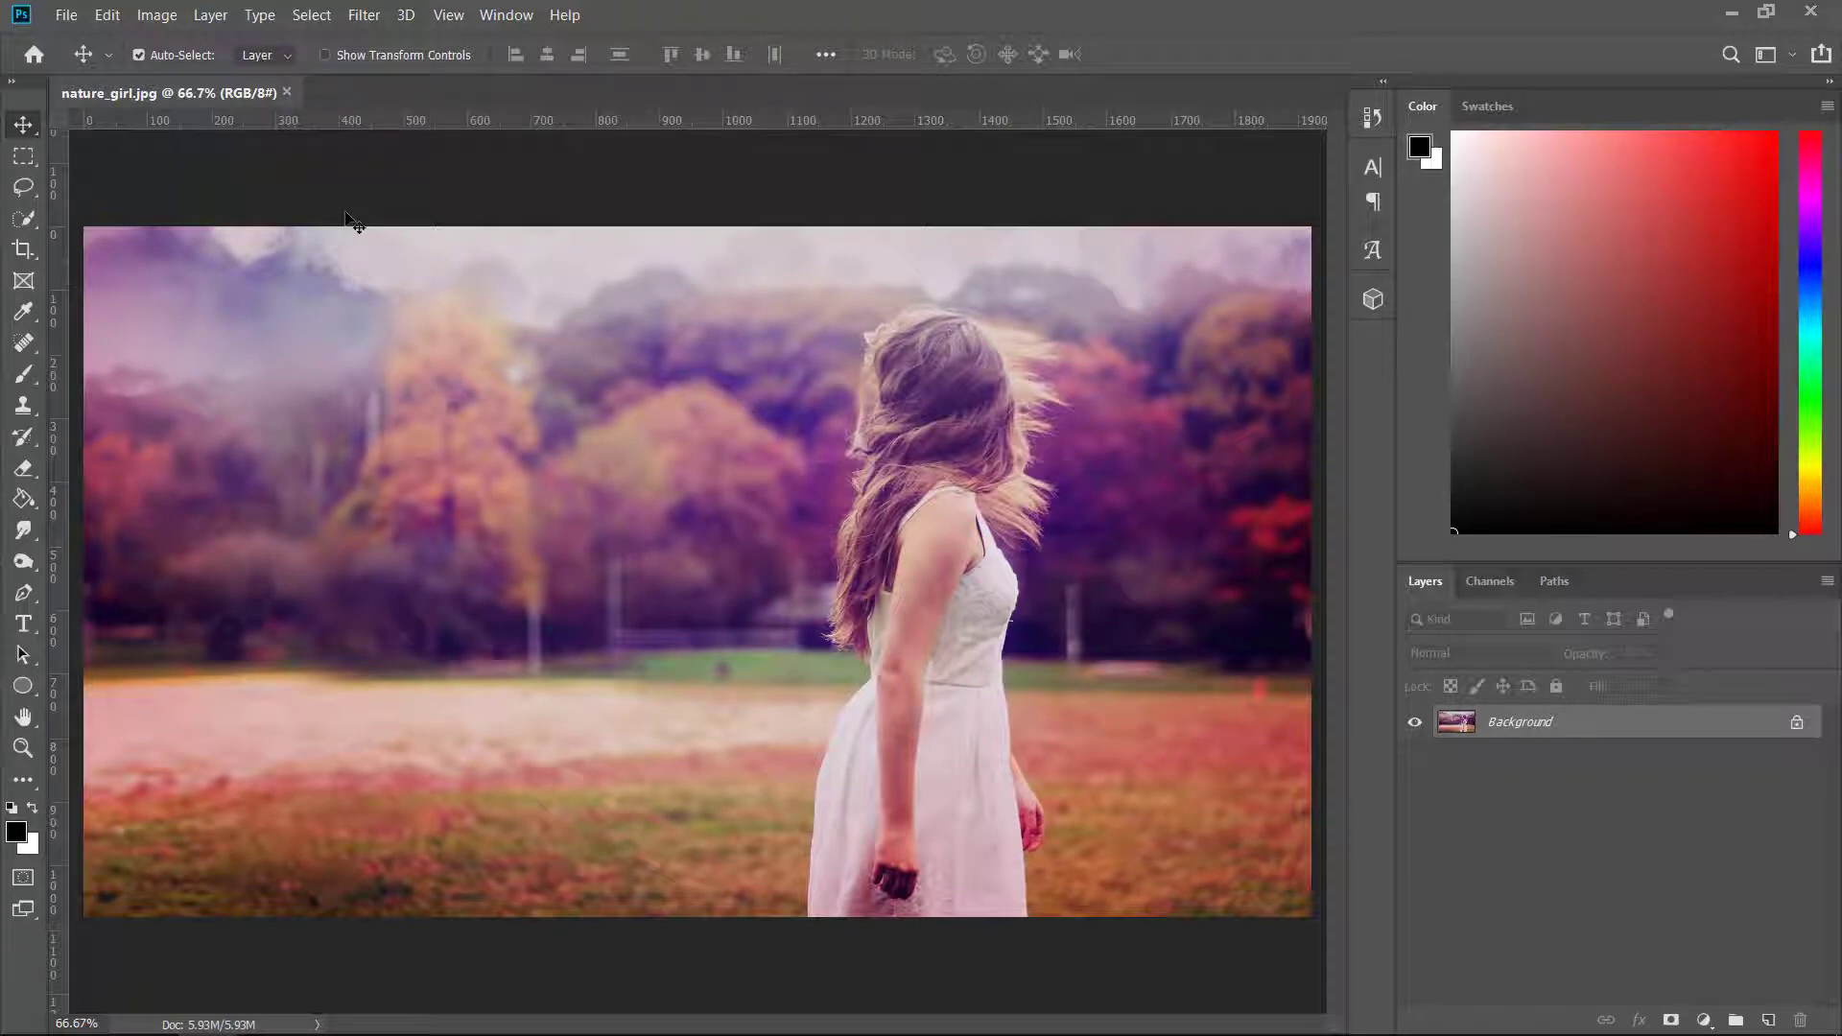
Crop the photo to a 16:9 frame at 1920 × 1080 and commit the crop.
click(29, 251)
click(252, 54)
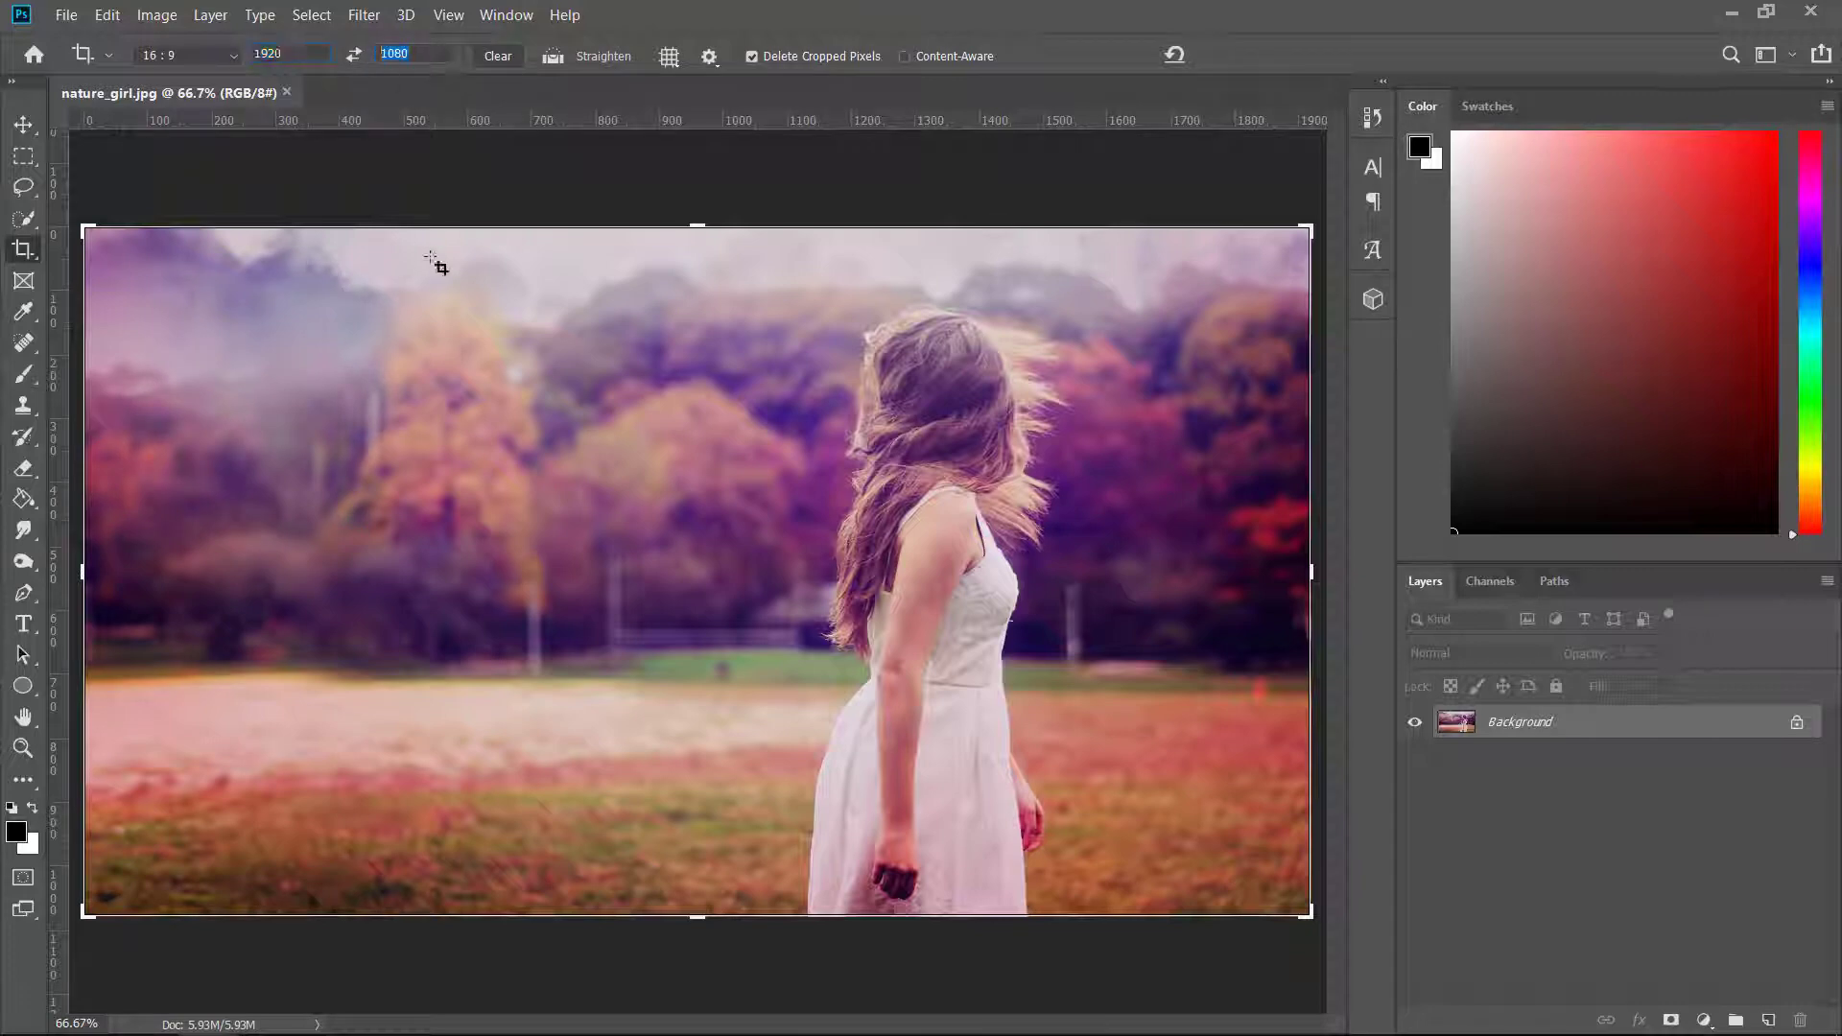
click(415, 329)
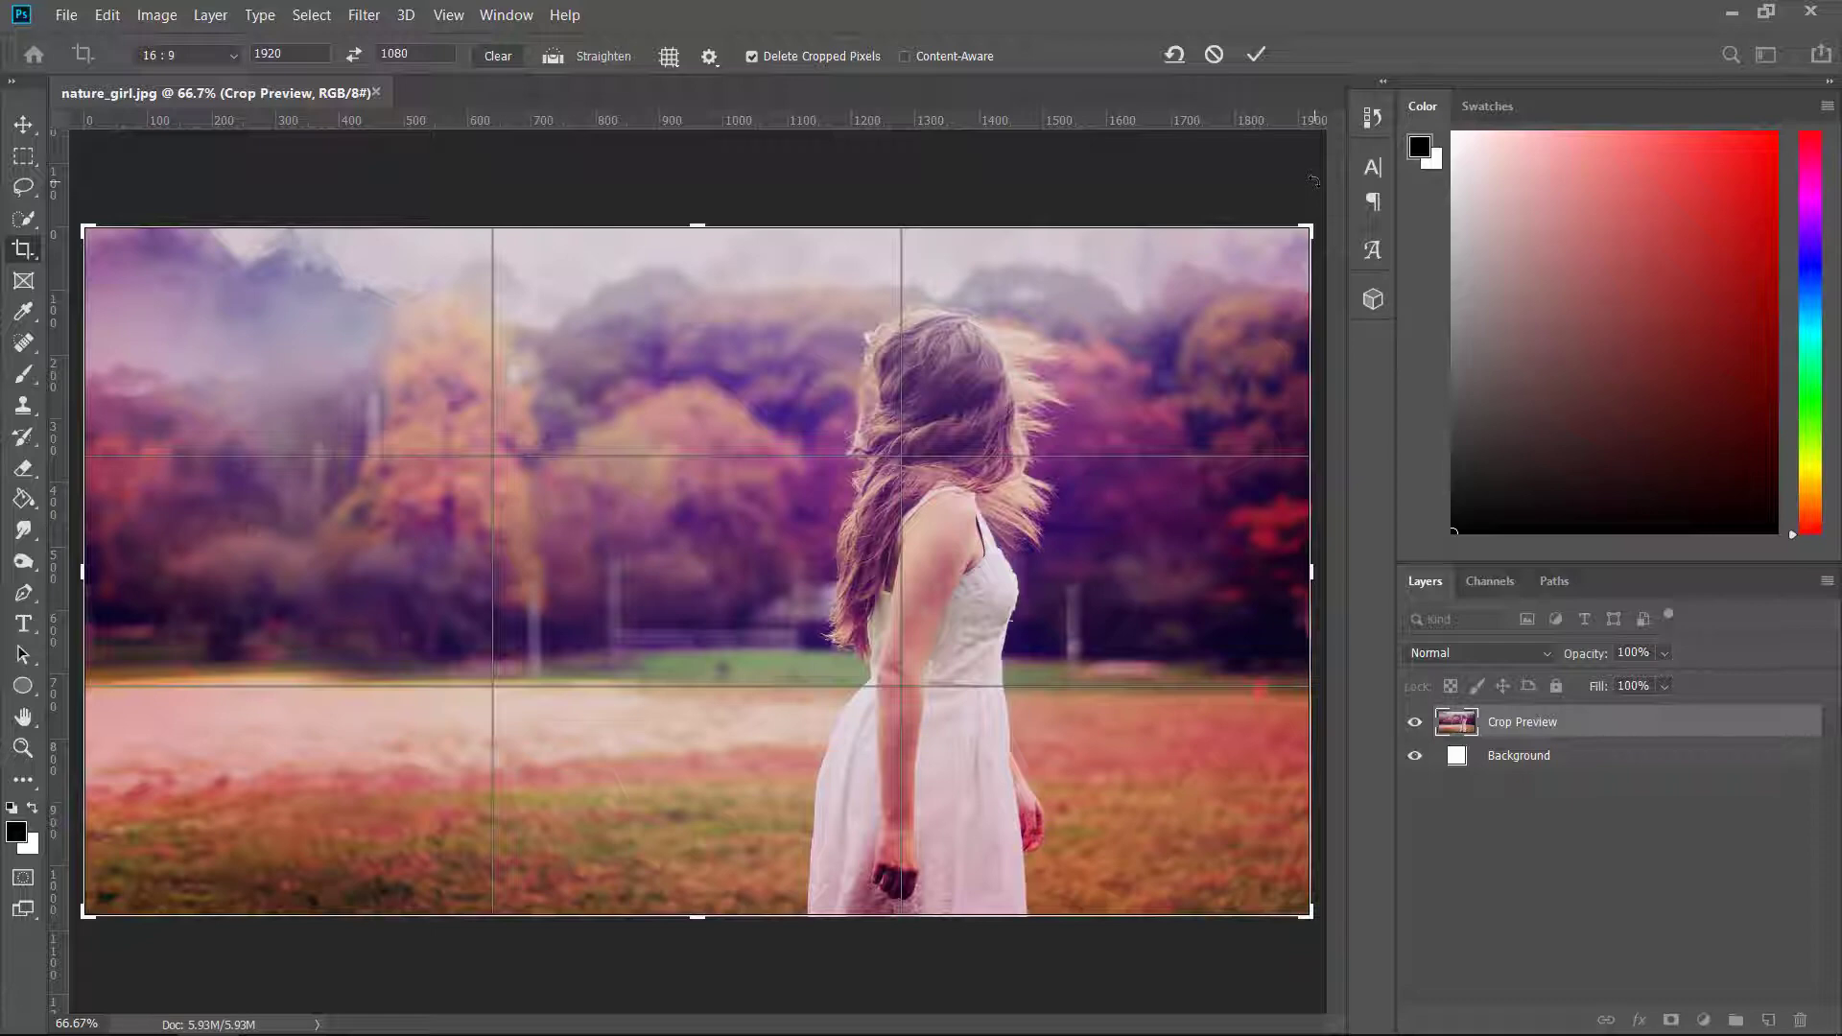
click(1259, 54)
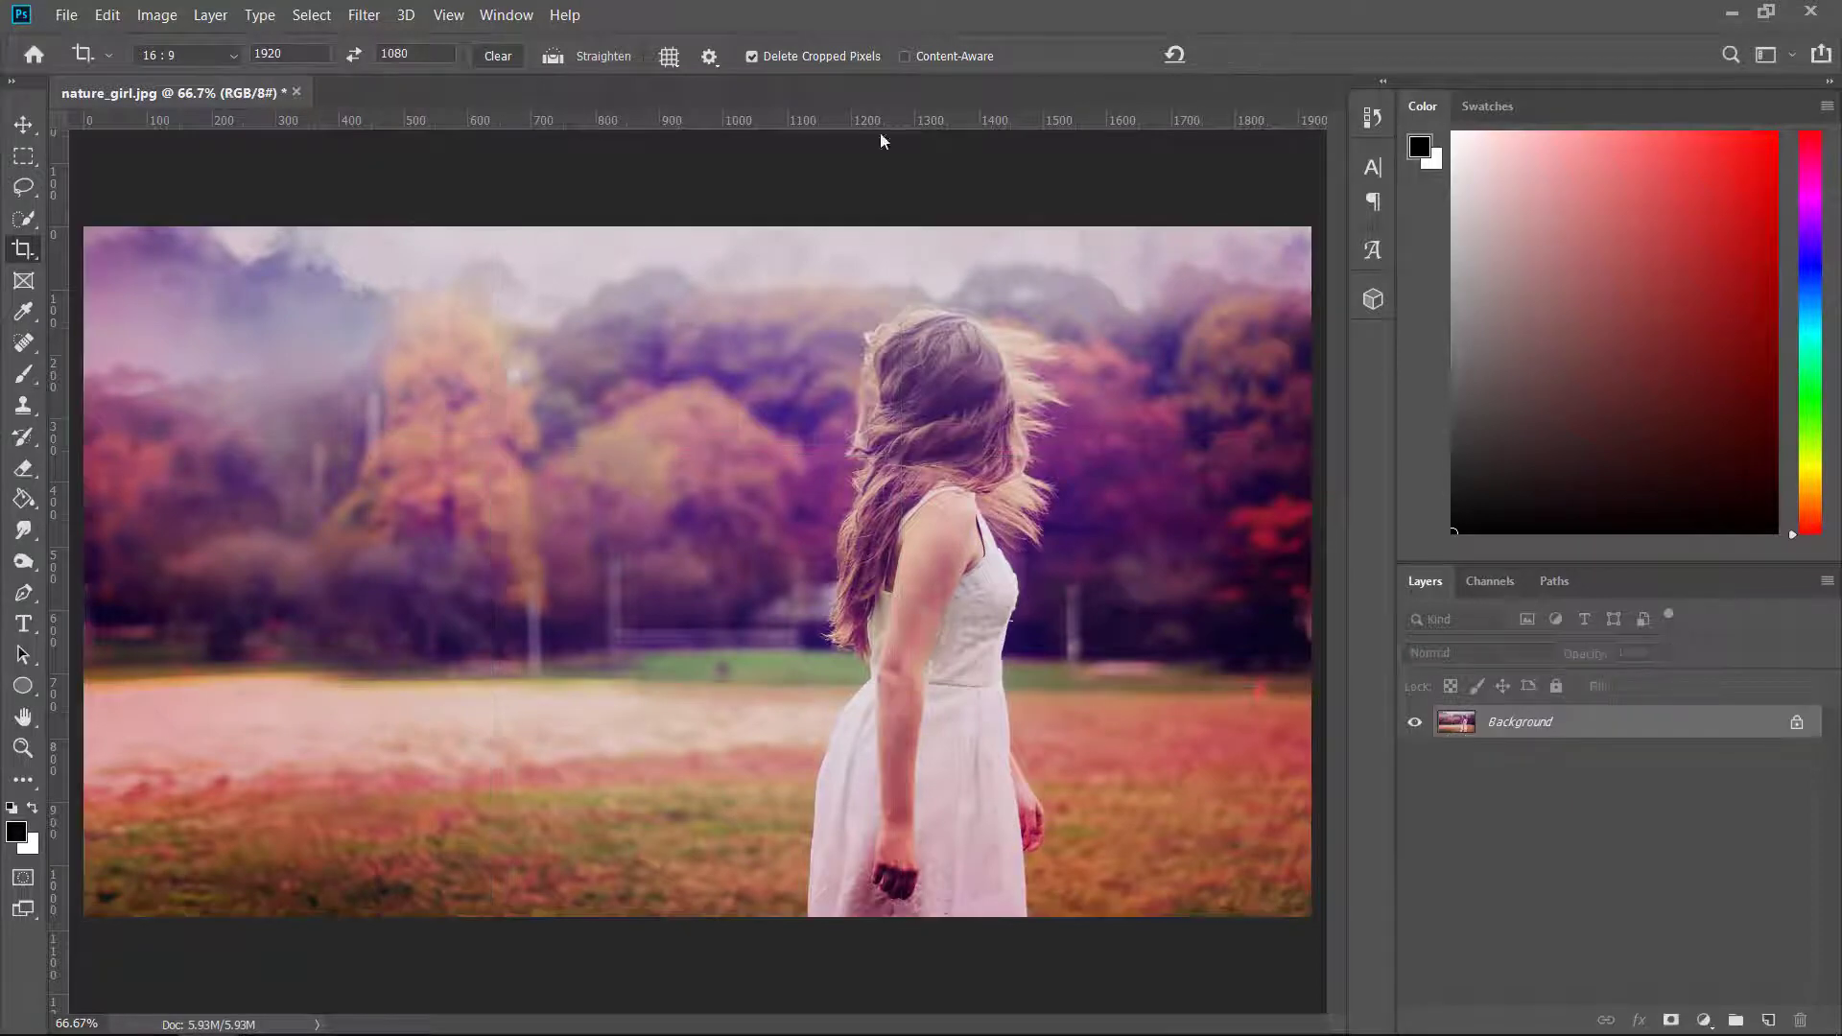
click(21, 130)
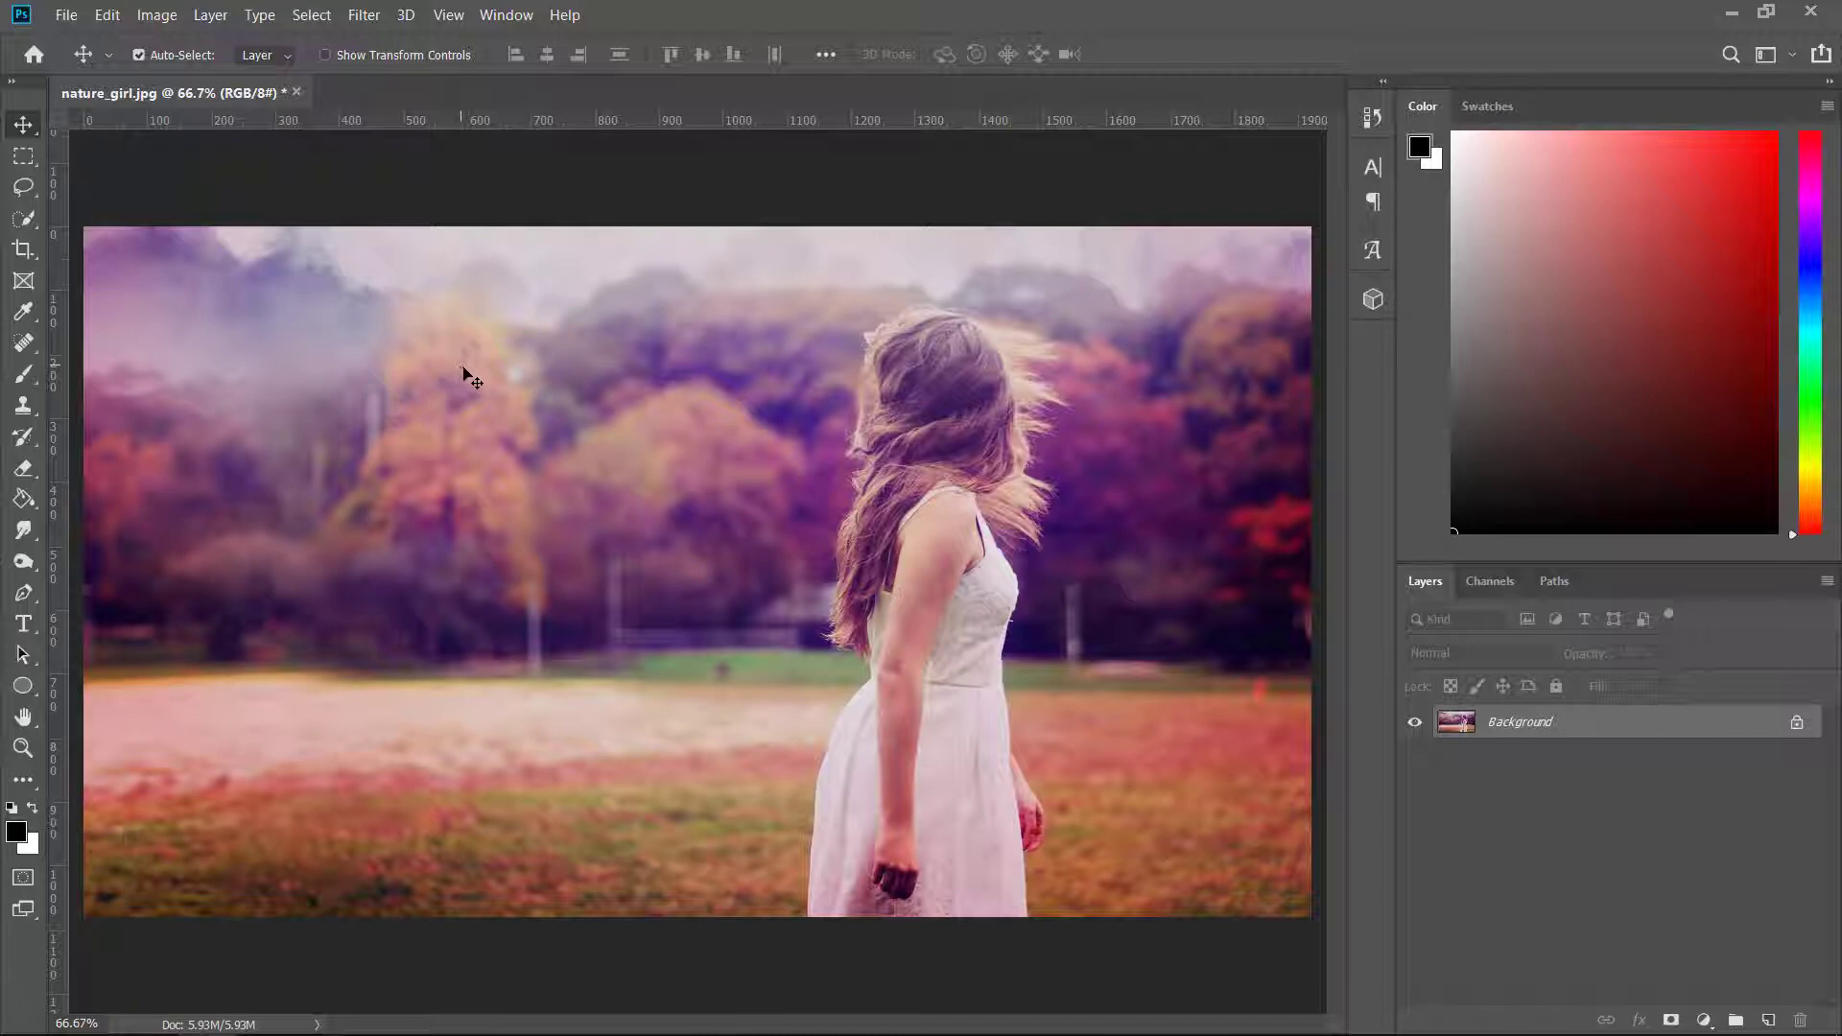
Type BEAUTY in black Bebas Neue and position it over the photo's left side.
click(23, 624)
drag(212, 360, 1190, 714)
text(BEAUTY)
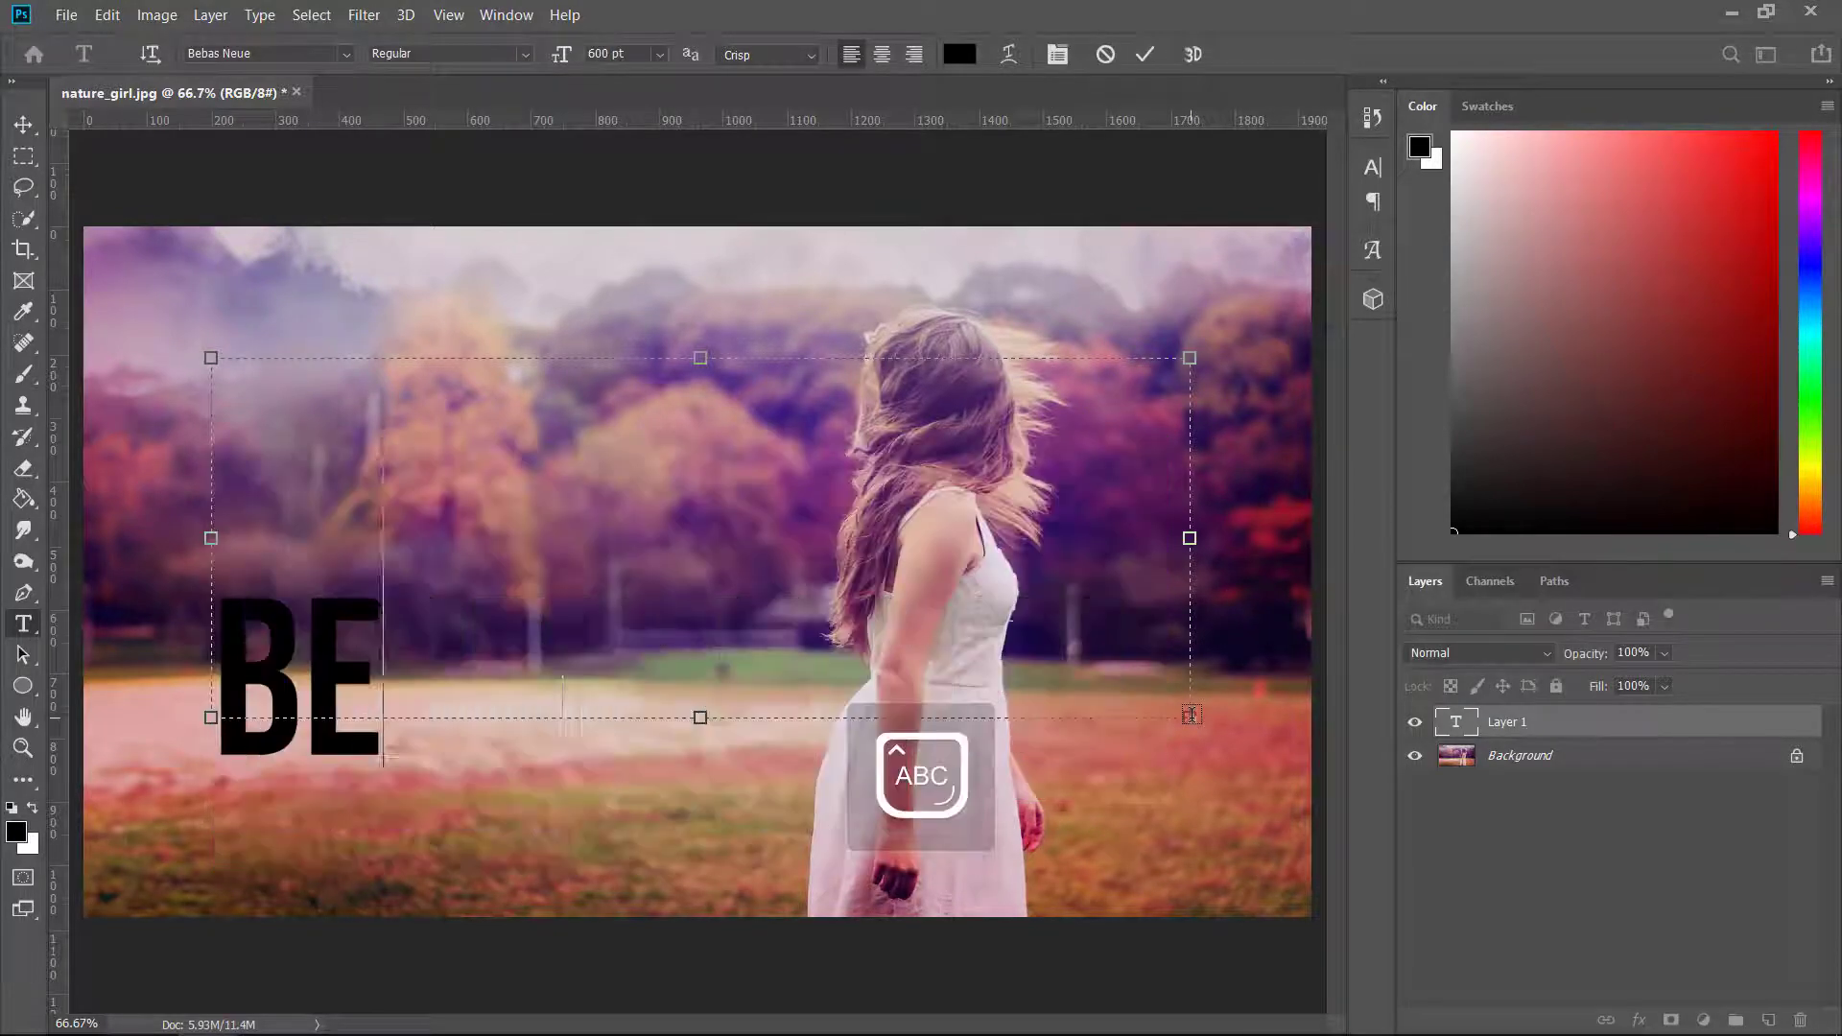
click(23, 124)
mouse_move(555, 633)
mouse_down()
mouse_move(697, 559)
mouse_move(573, 556)
mouse_move(491, 660)
mouse_move(526, 648)
mouse_up()
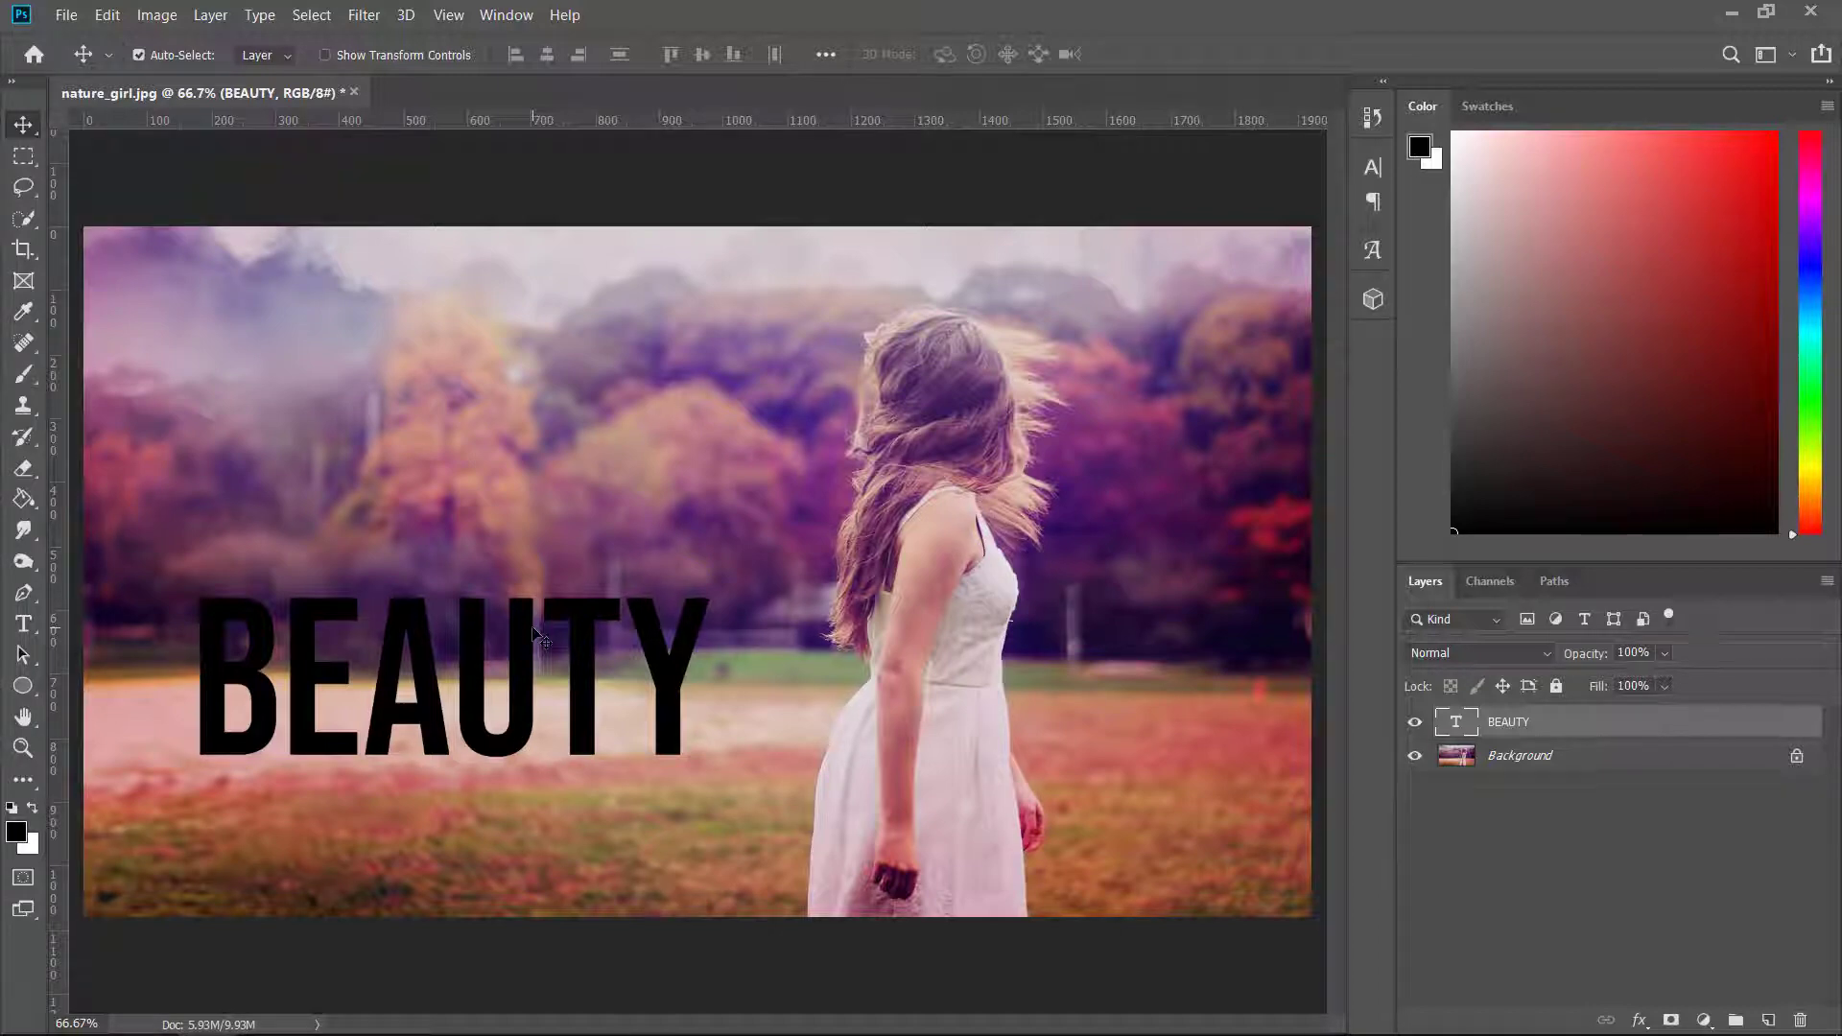
Free-transform BEAUTY with Ctrl+T, scaling it up toward the left while shifting it right.
key(ctrl)
key(ctrl+t)
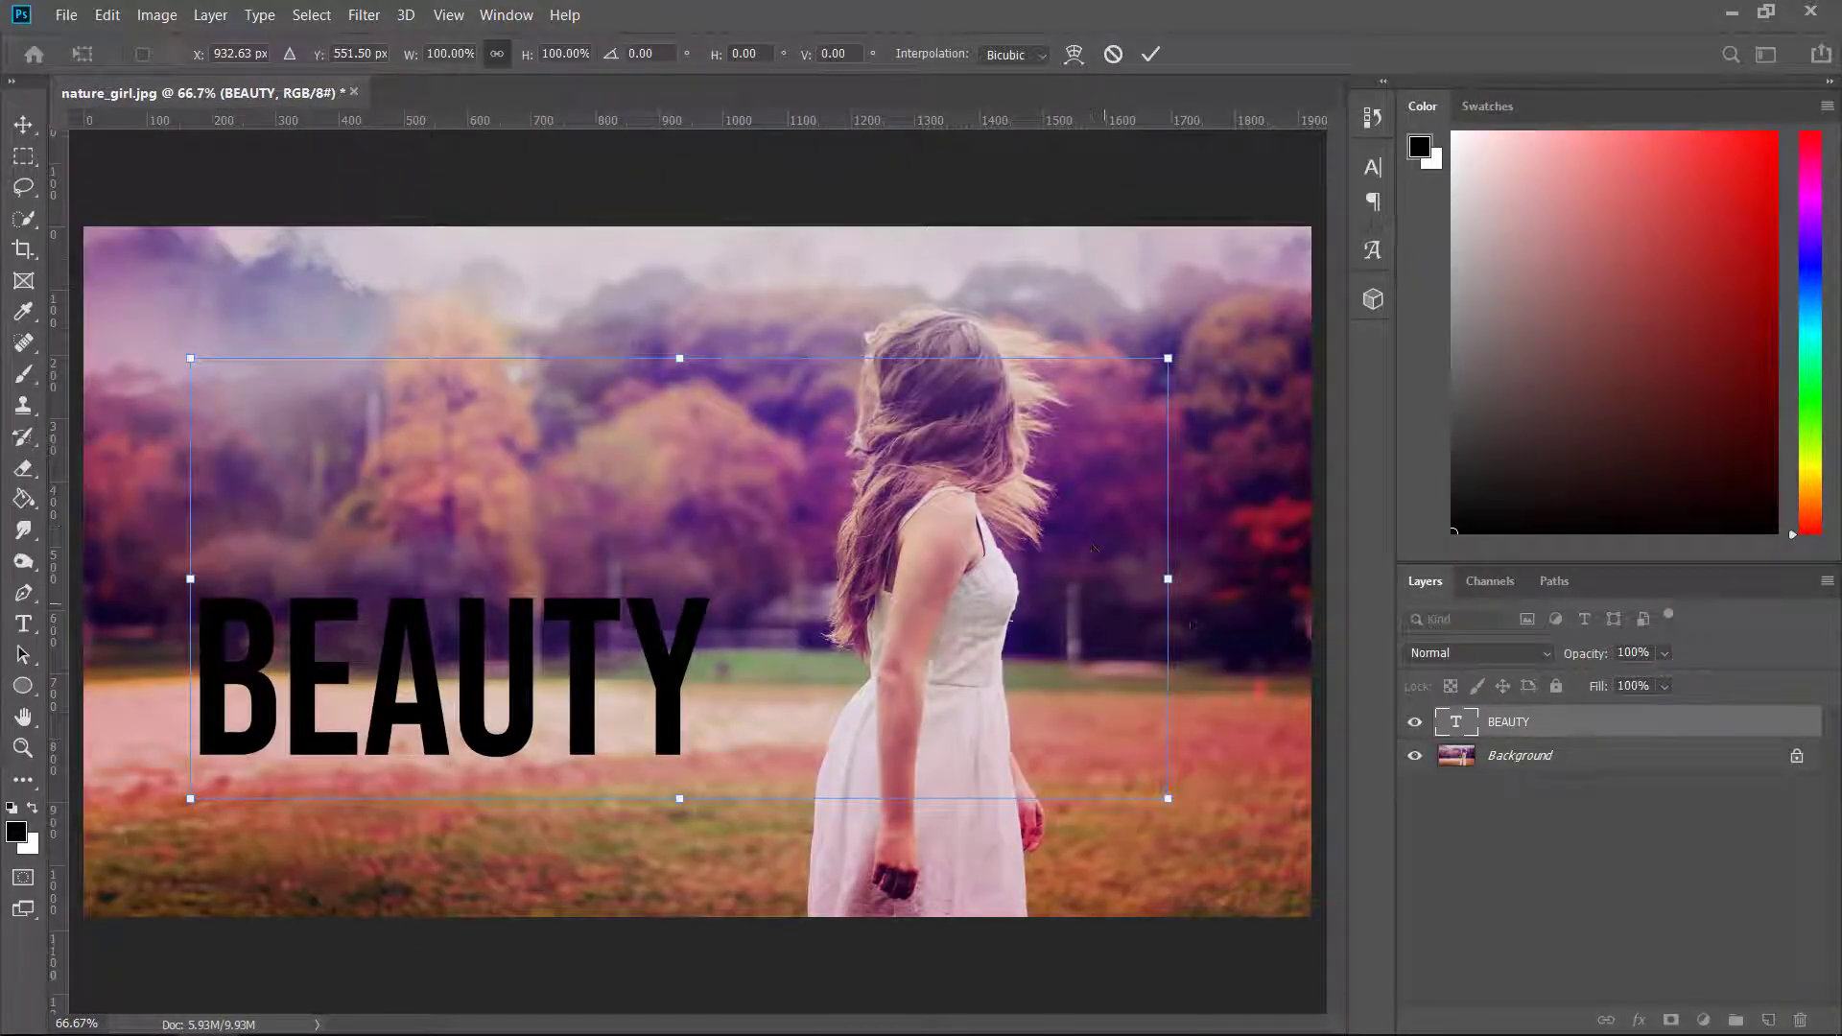
drag(1166, 795, 1309, 943)
drag(186, 353, 87, 247)
drag(533, 681, 691, 522)
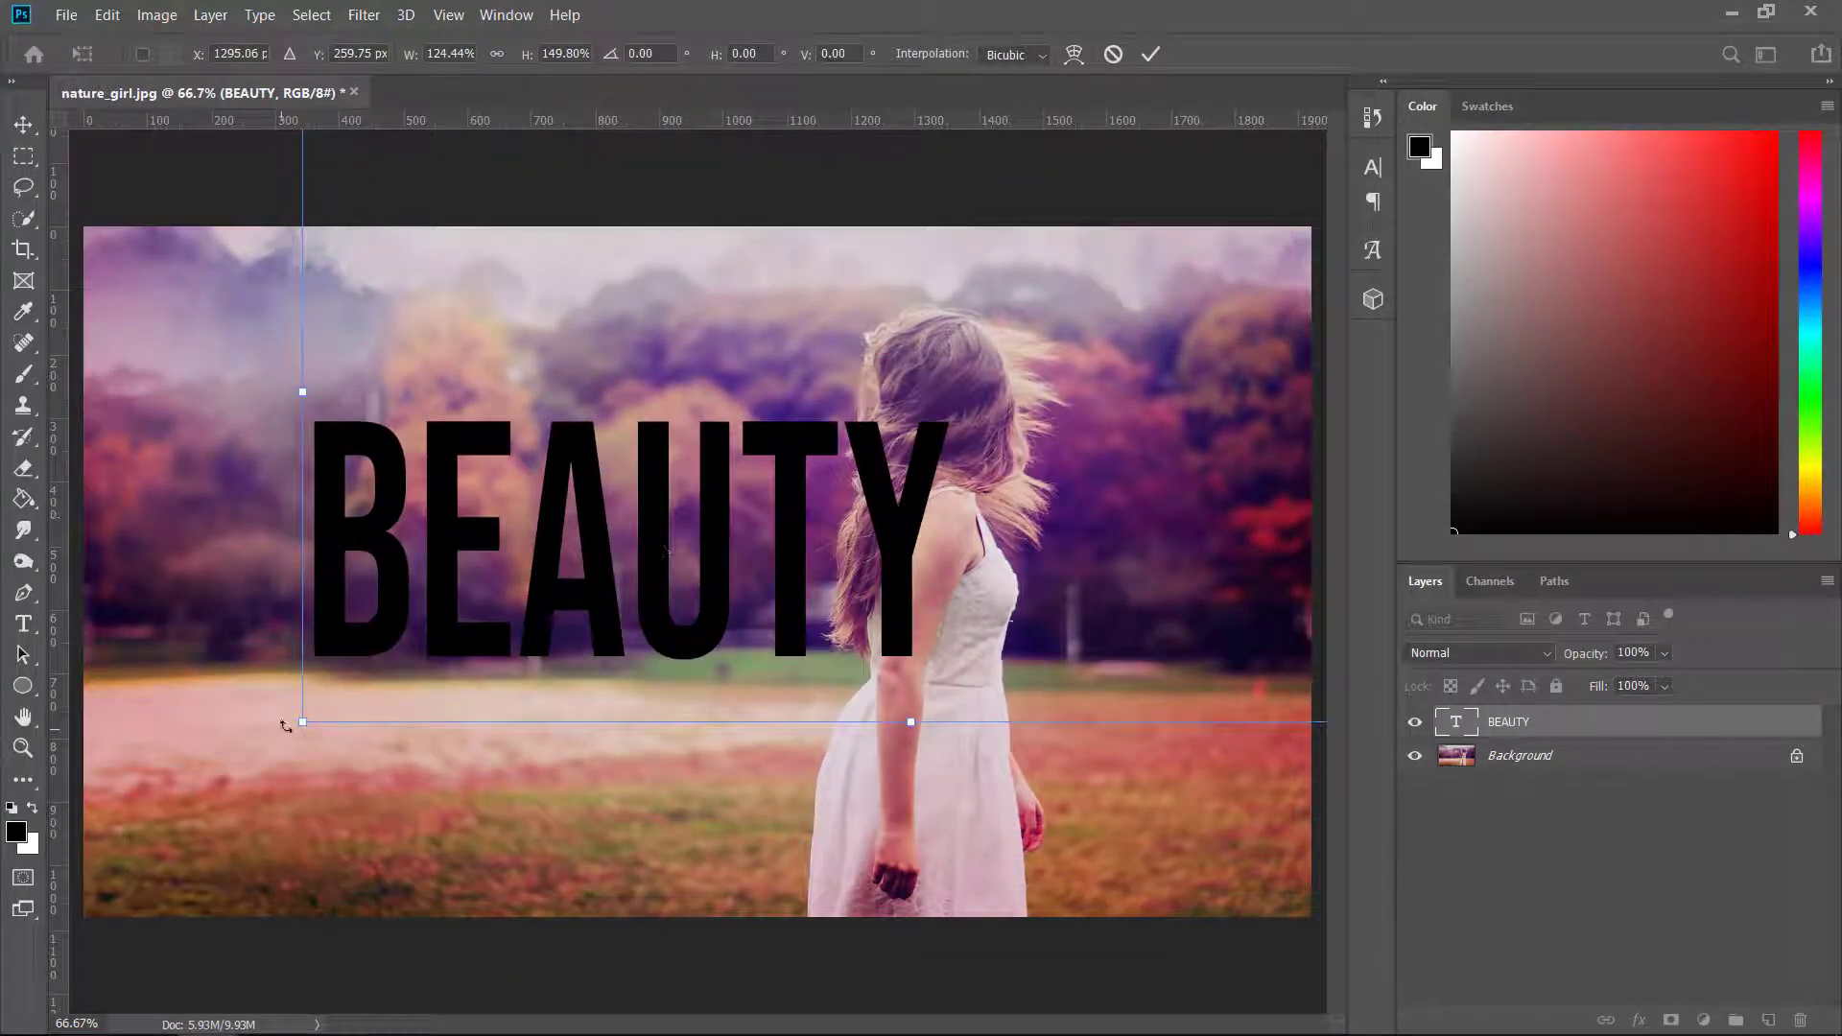
drag(290, 721, 106, 835)
drag(599, 438, 851, 541)
drag(334, 858, 122, 845)
Keep enlarging and centring BEAUTY to about 207% across the girl, then commit the transform.
drag(491, 603, 671, 557)
drag(307, 796, 86, 824)
drag(552, 546, 704, 544)
drag(233, 822, 125, 872)
drag(648, 550, 756, 499)
drag(146, 836, 161, 824)
drag(629, 551, 620, 567)
click(22, 121)
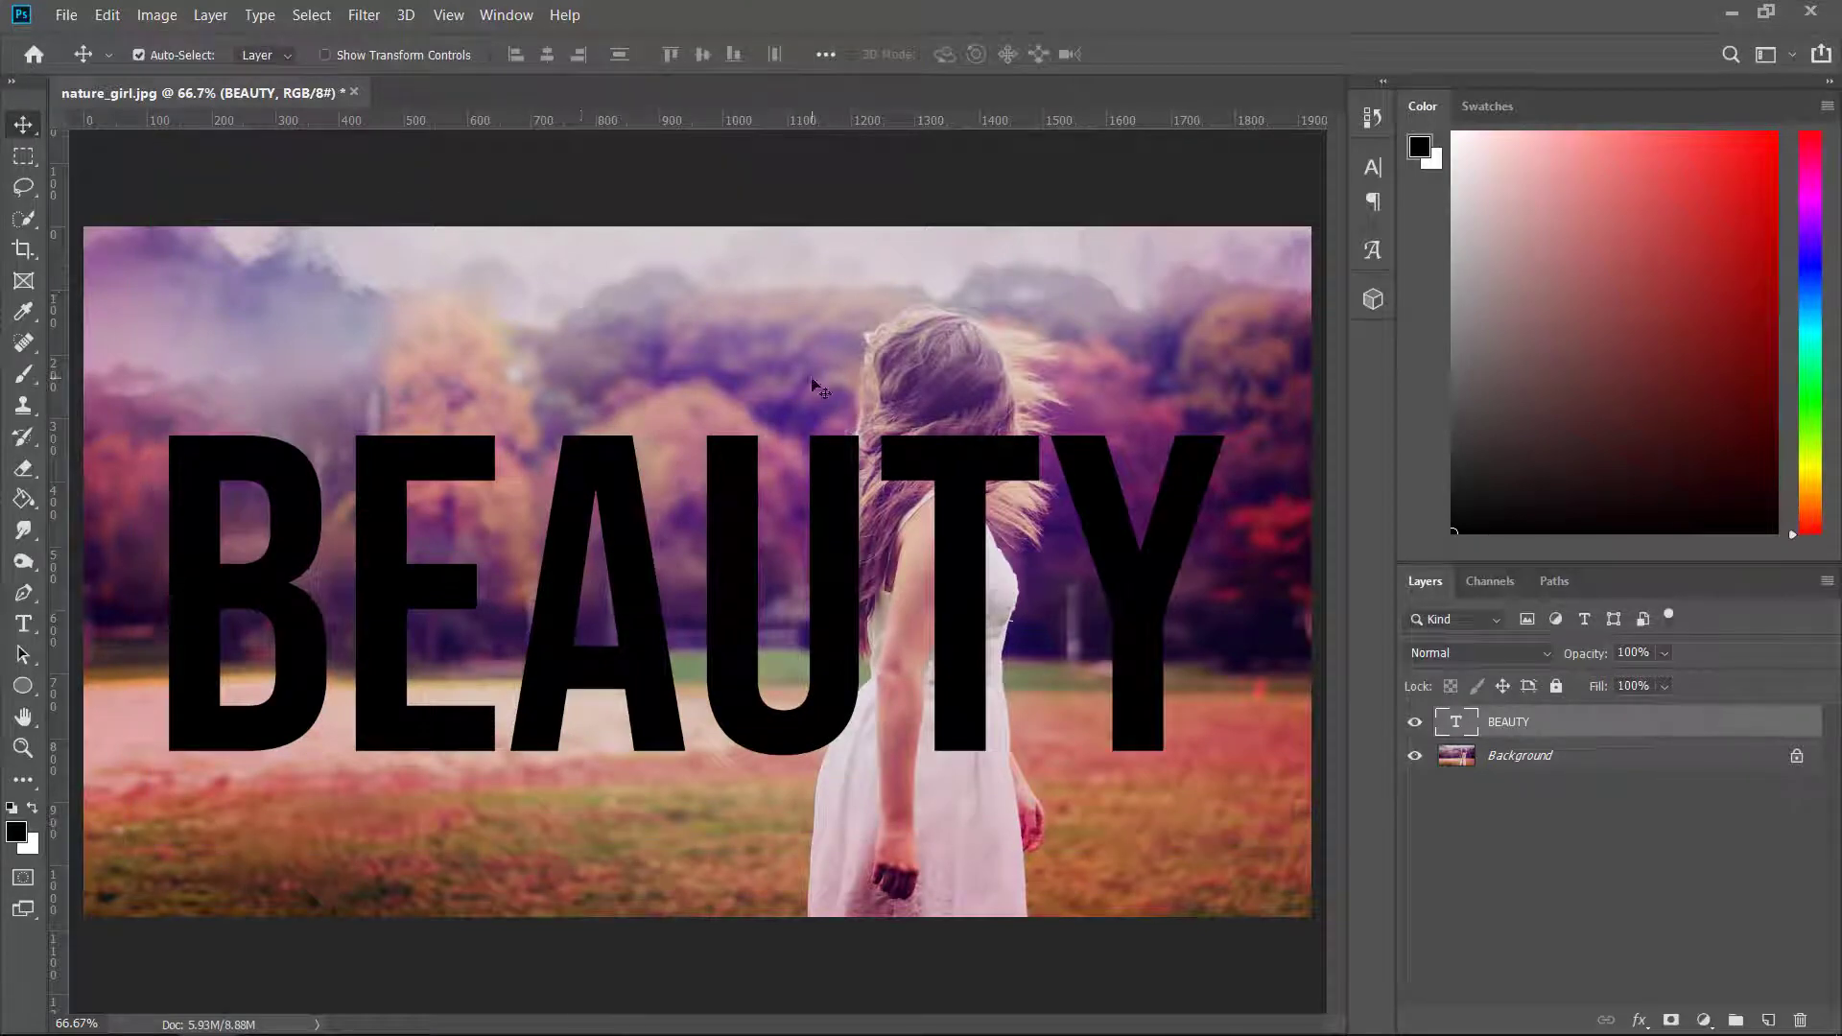
click(23, 623)
click(542, 623)
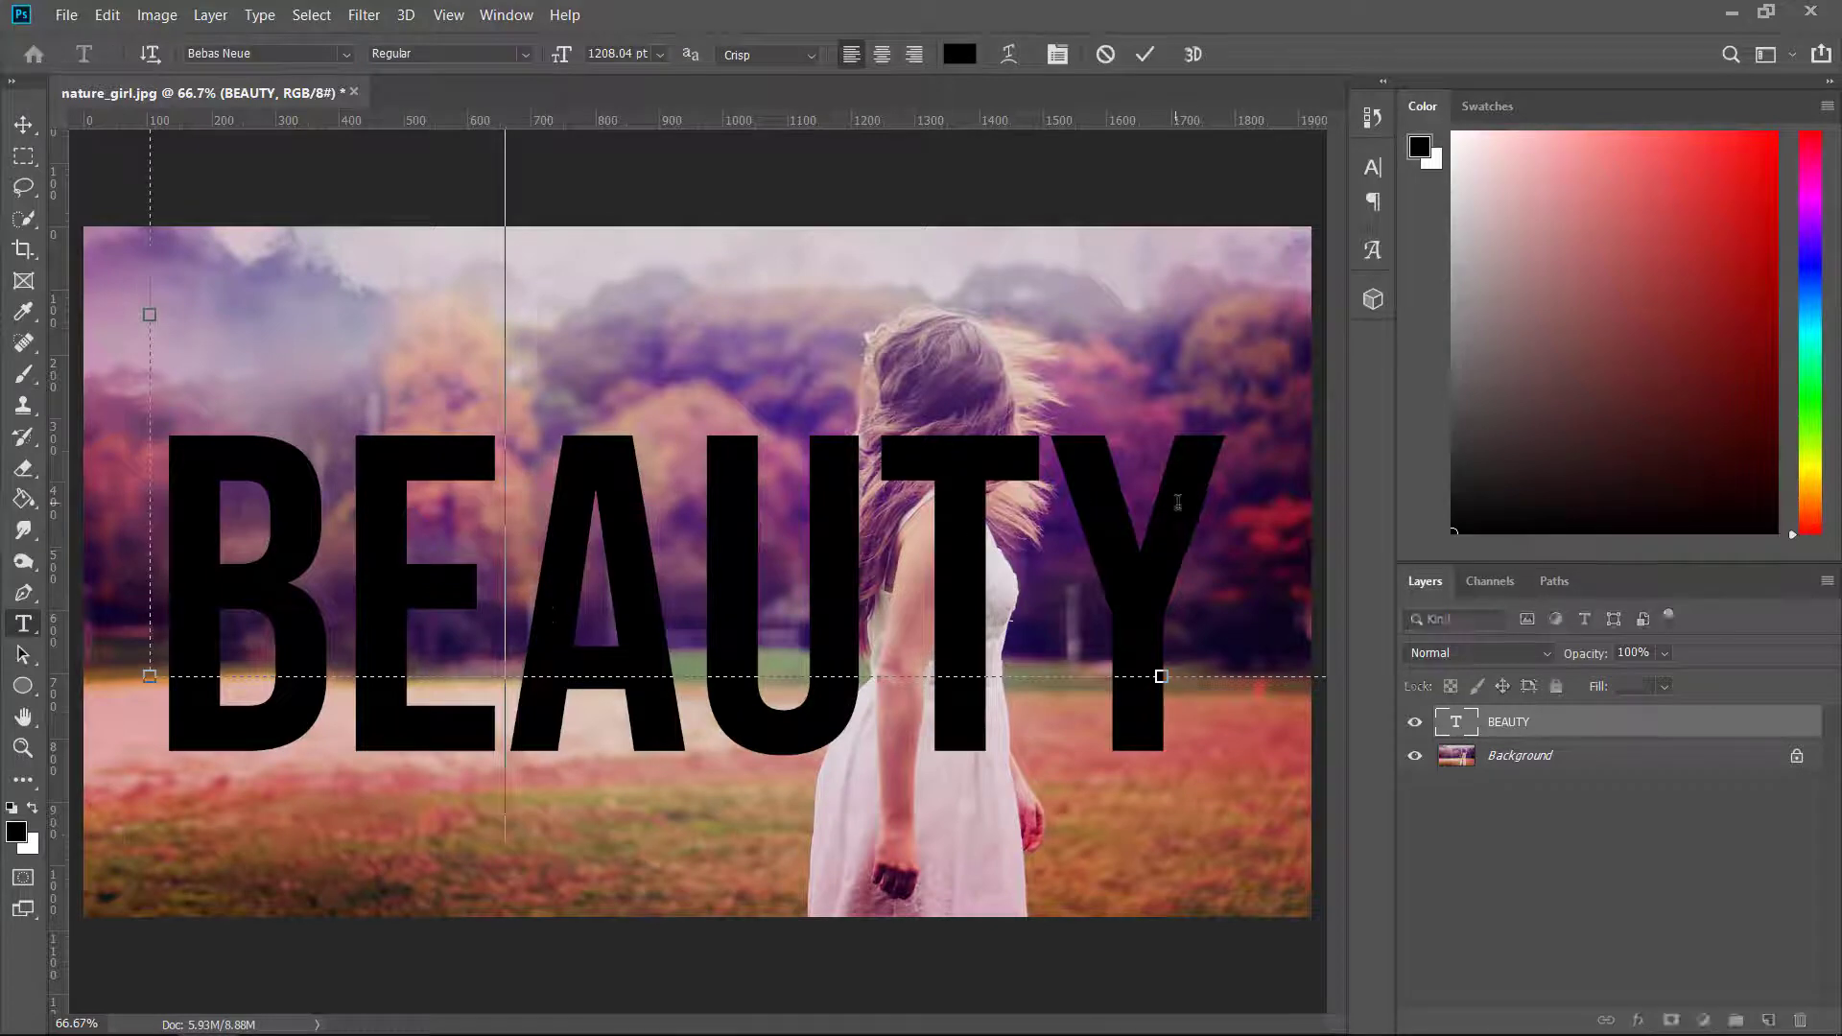
drag(1232, 575, 213, 567)
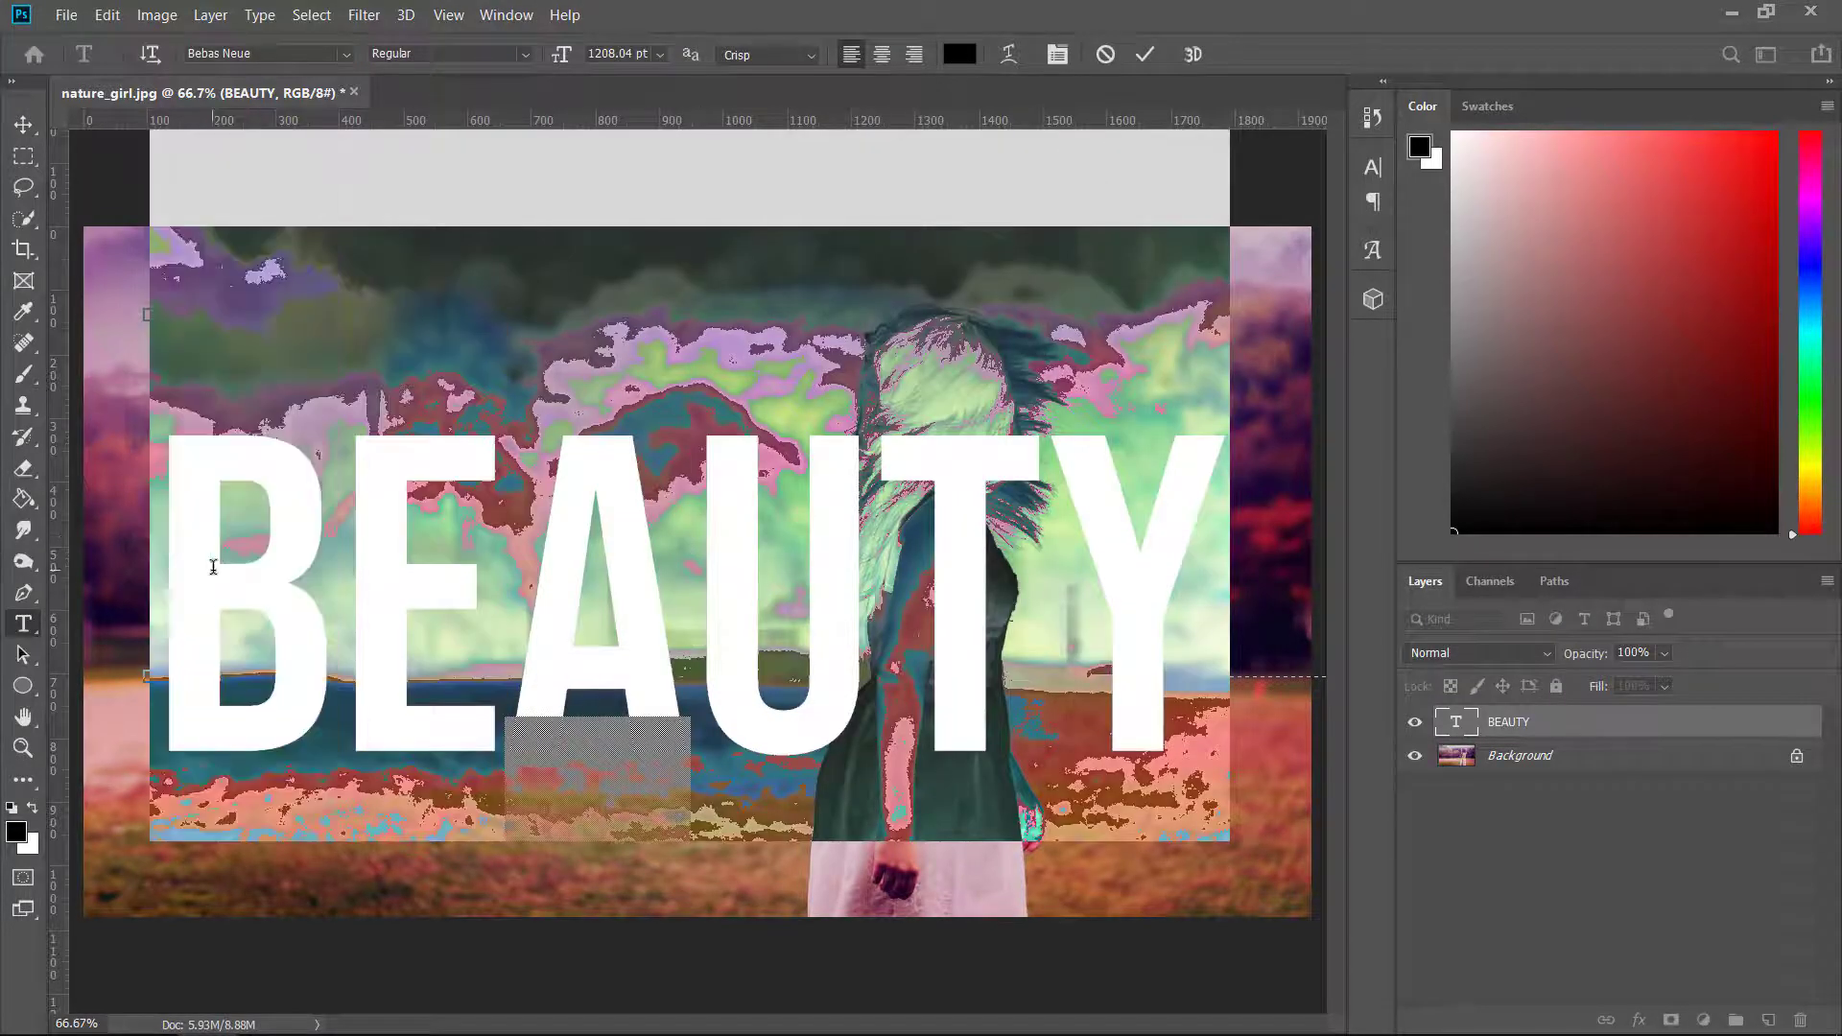
click(958, 54)
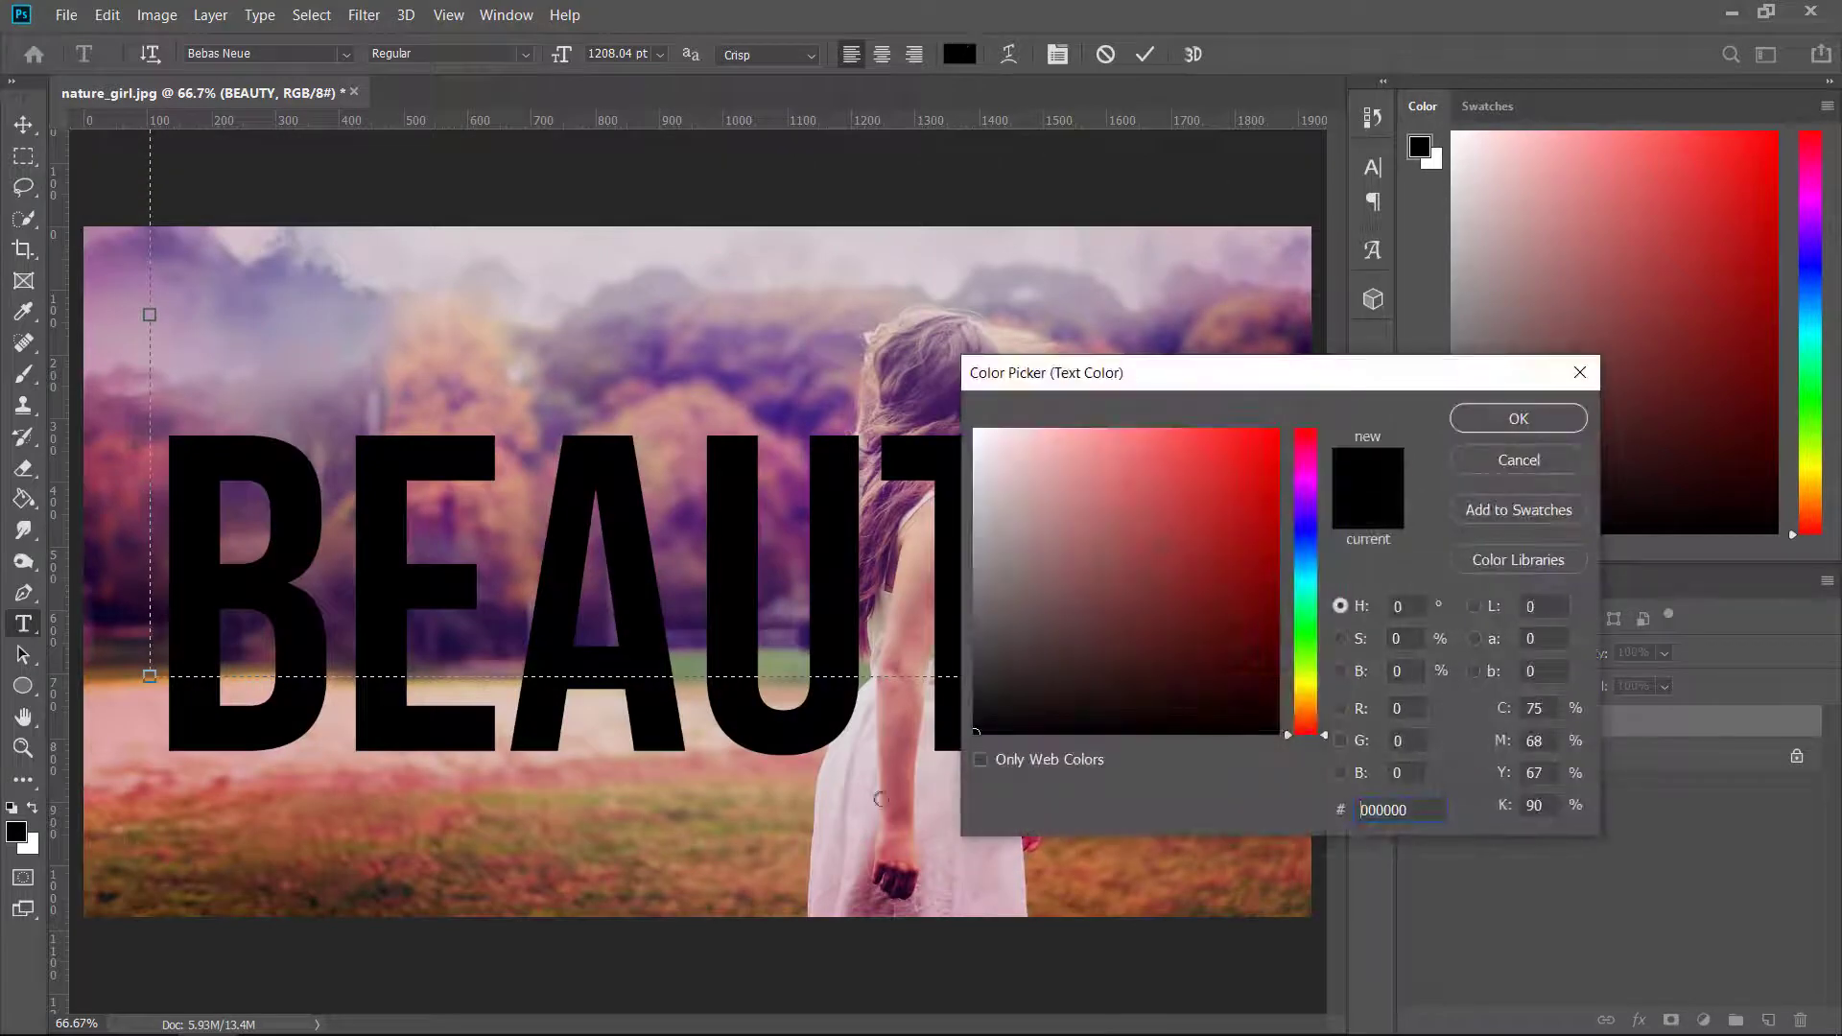
text(ffffff)
text(000000)
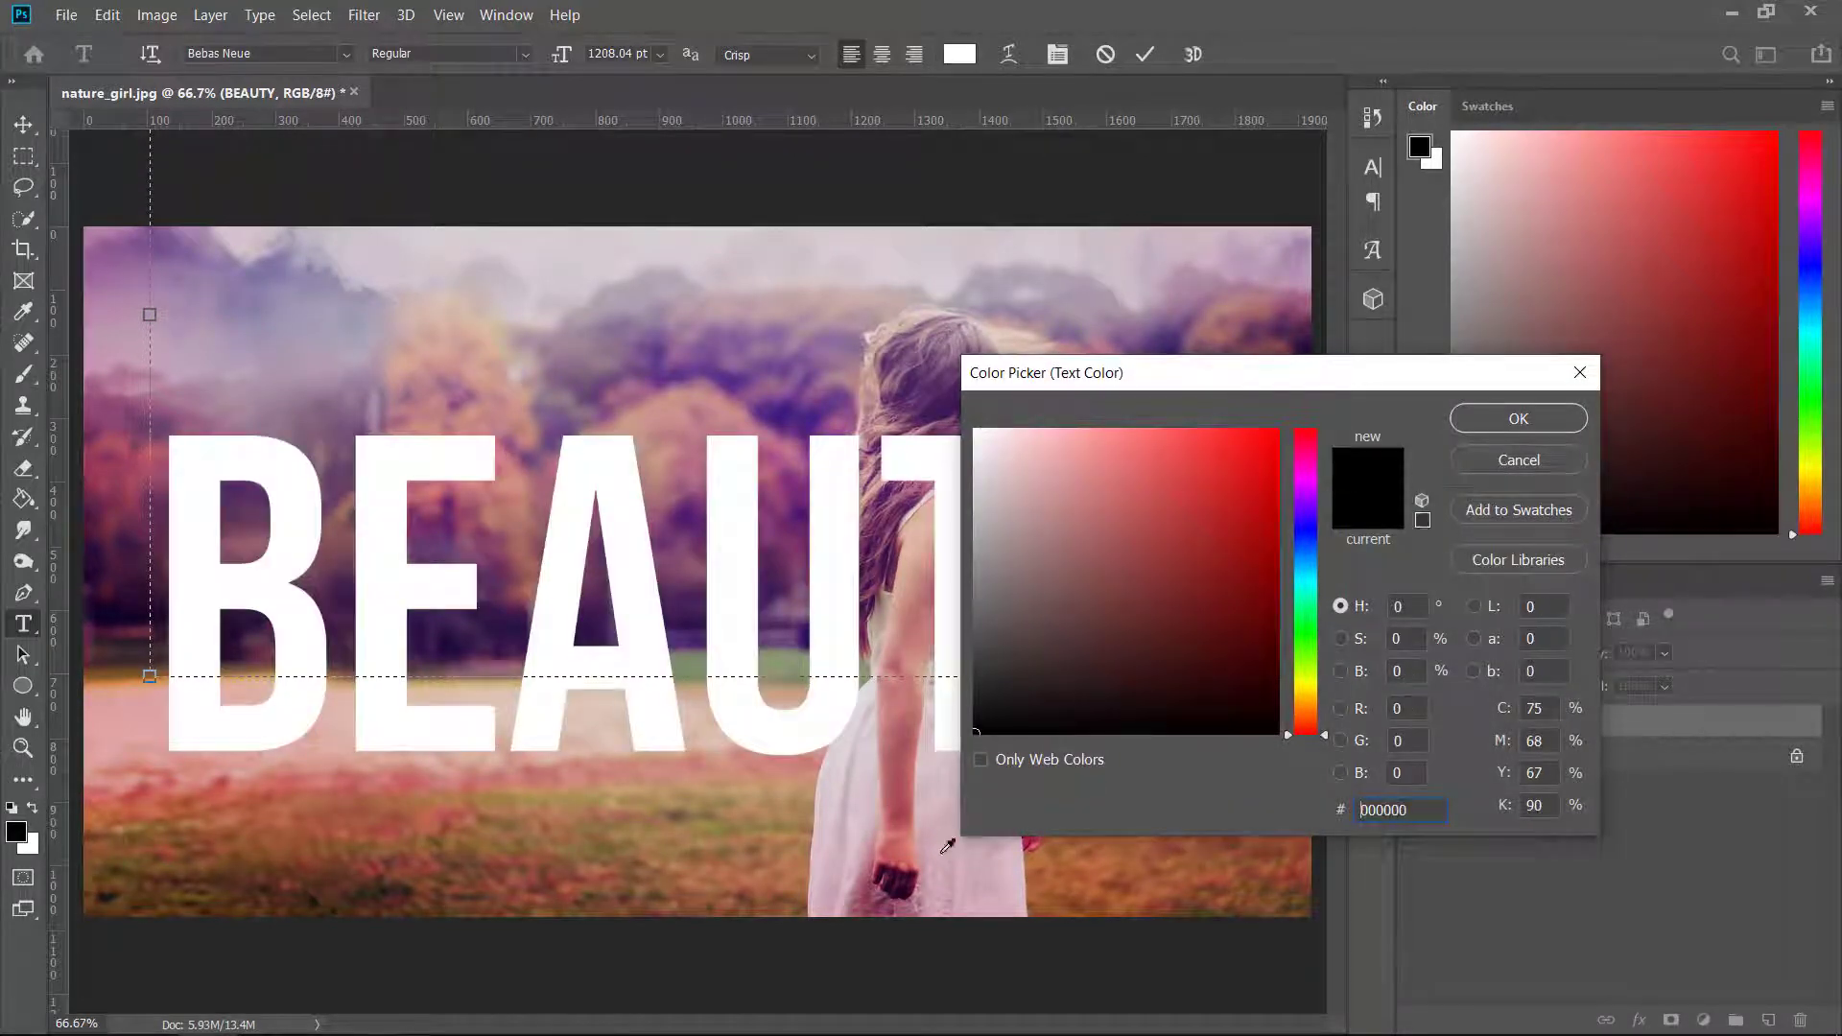
click(1462, 418)
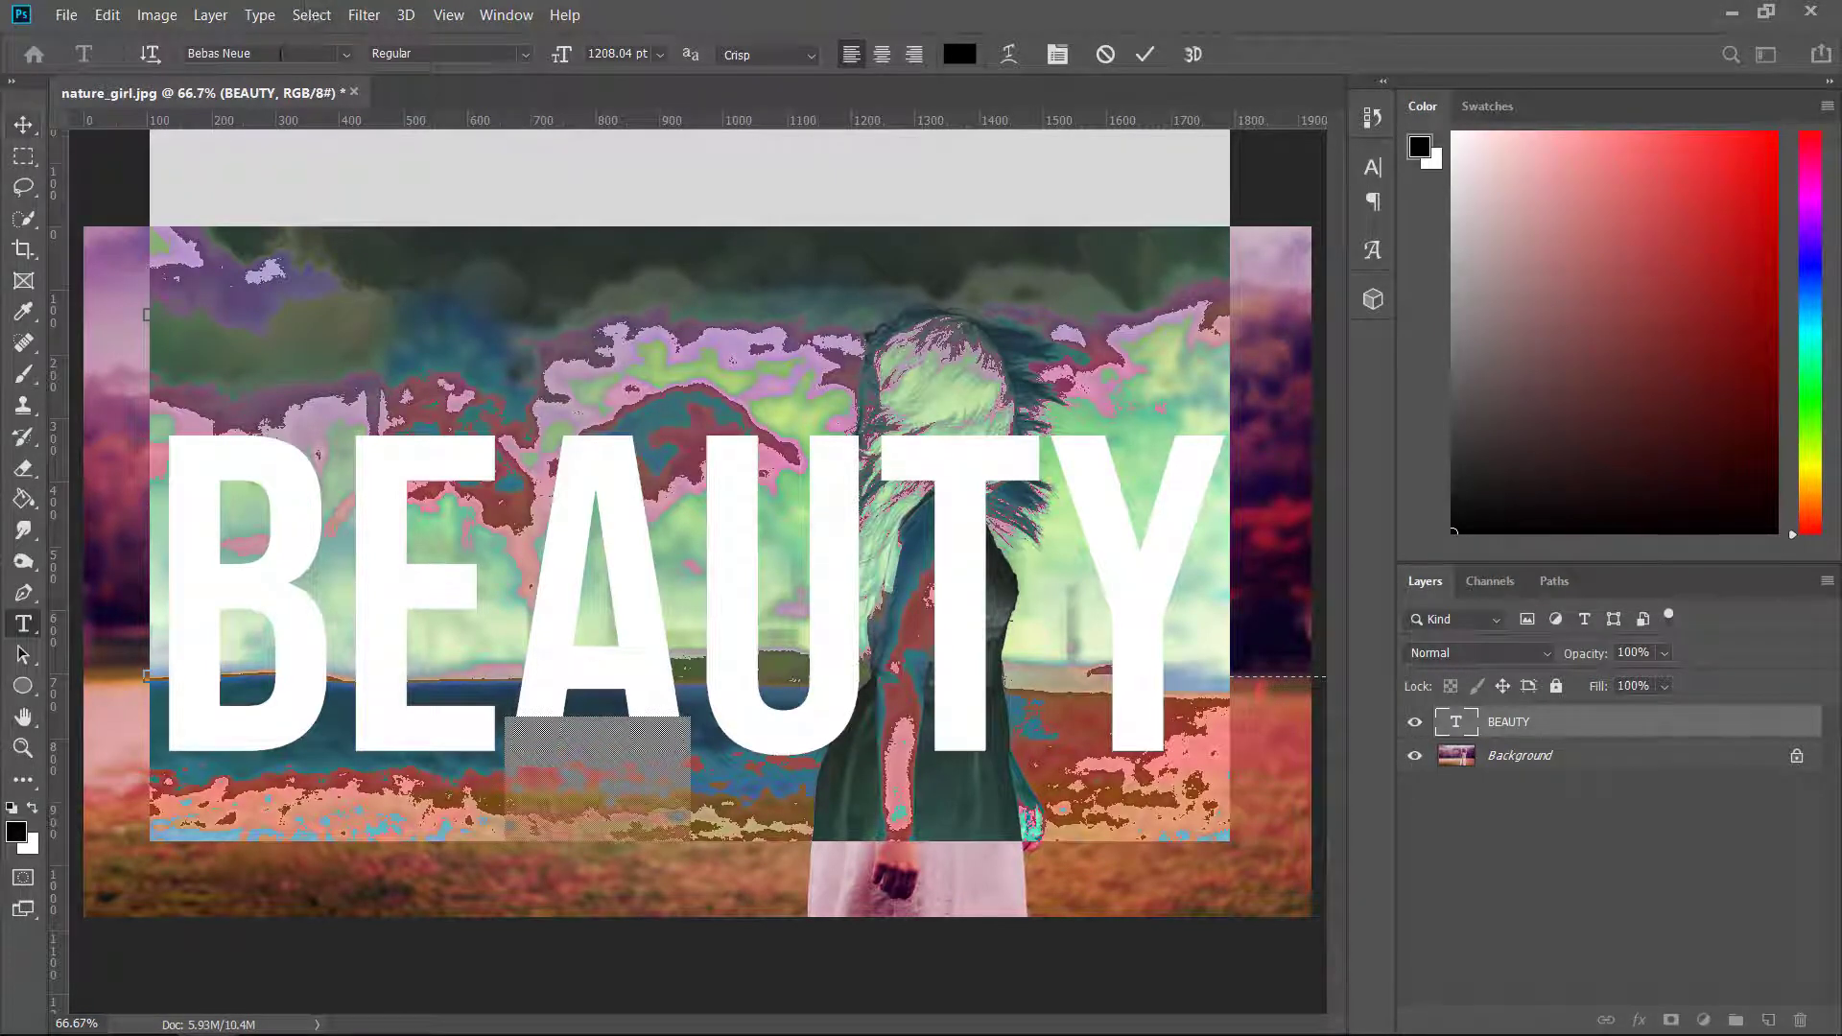
click(281, 53)
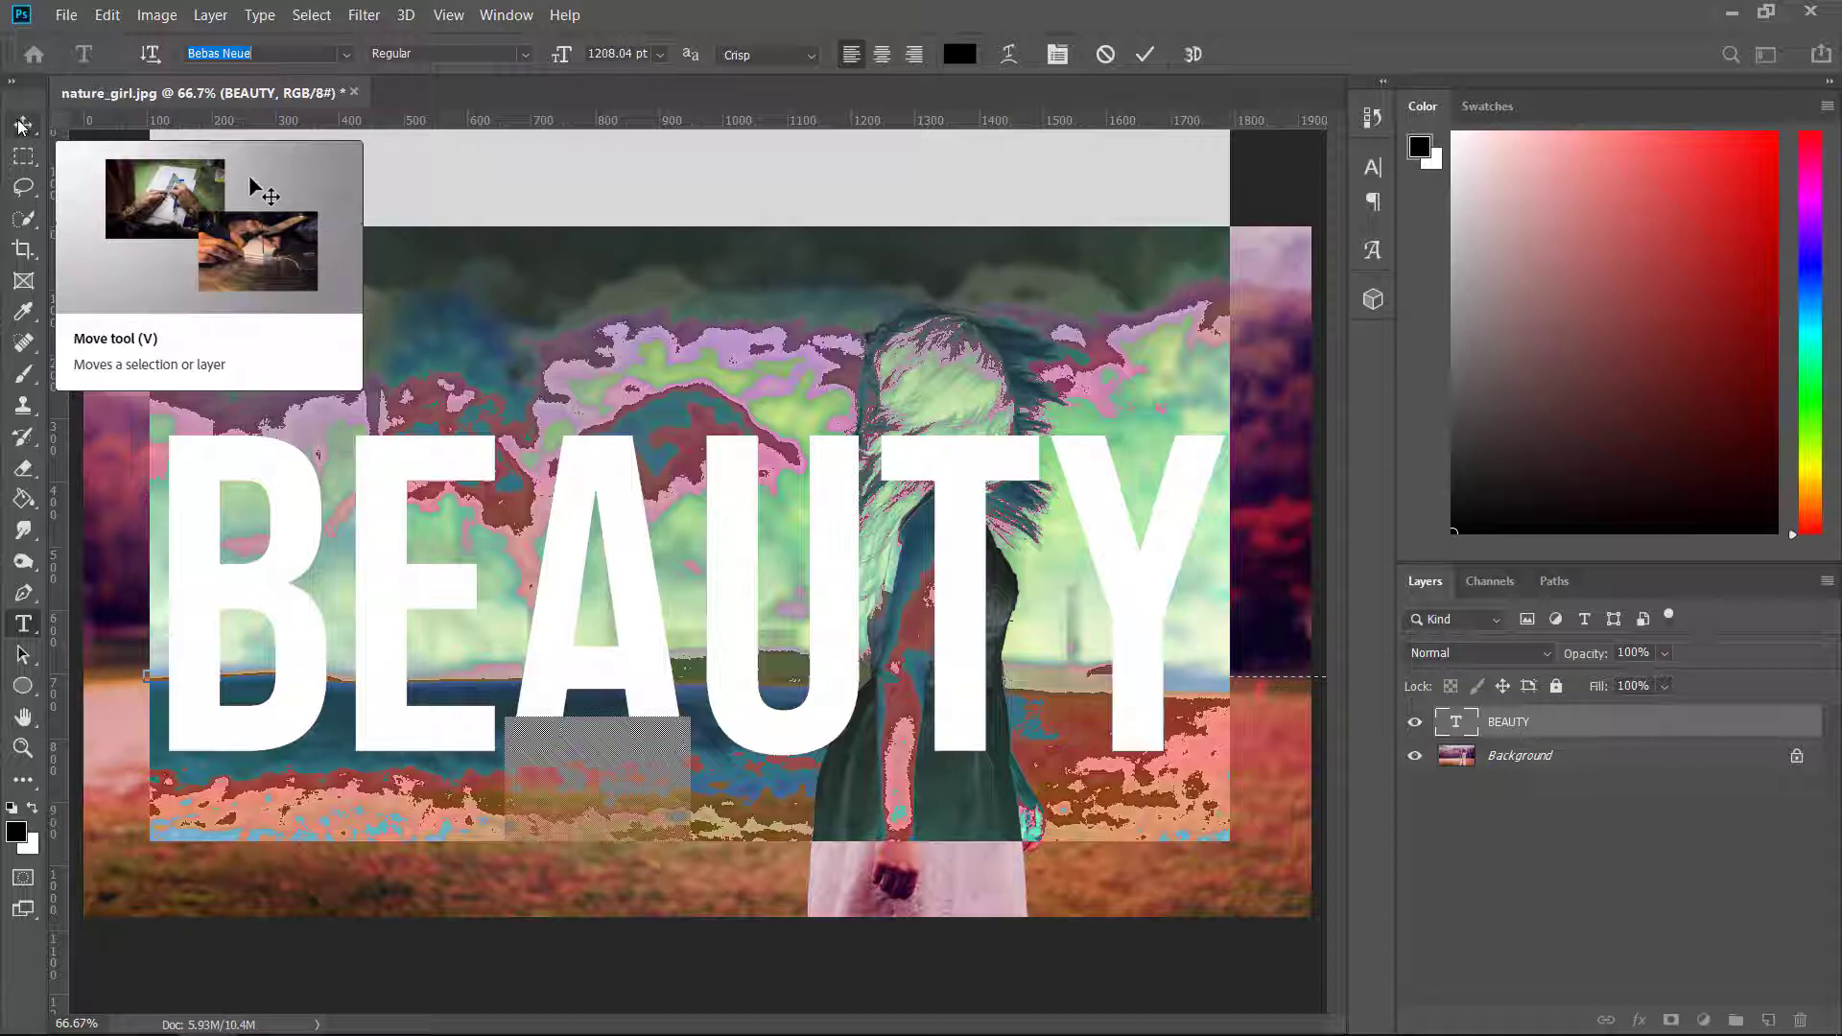
click(22, 125)
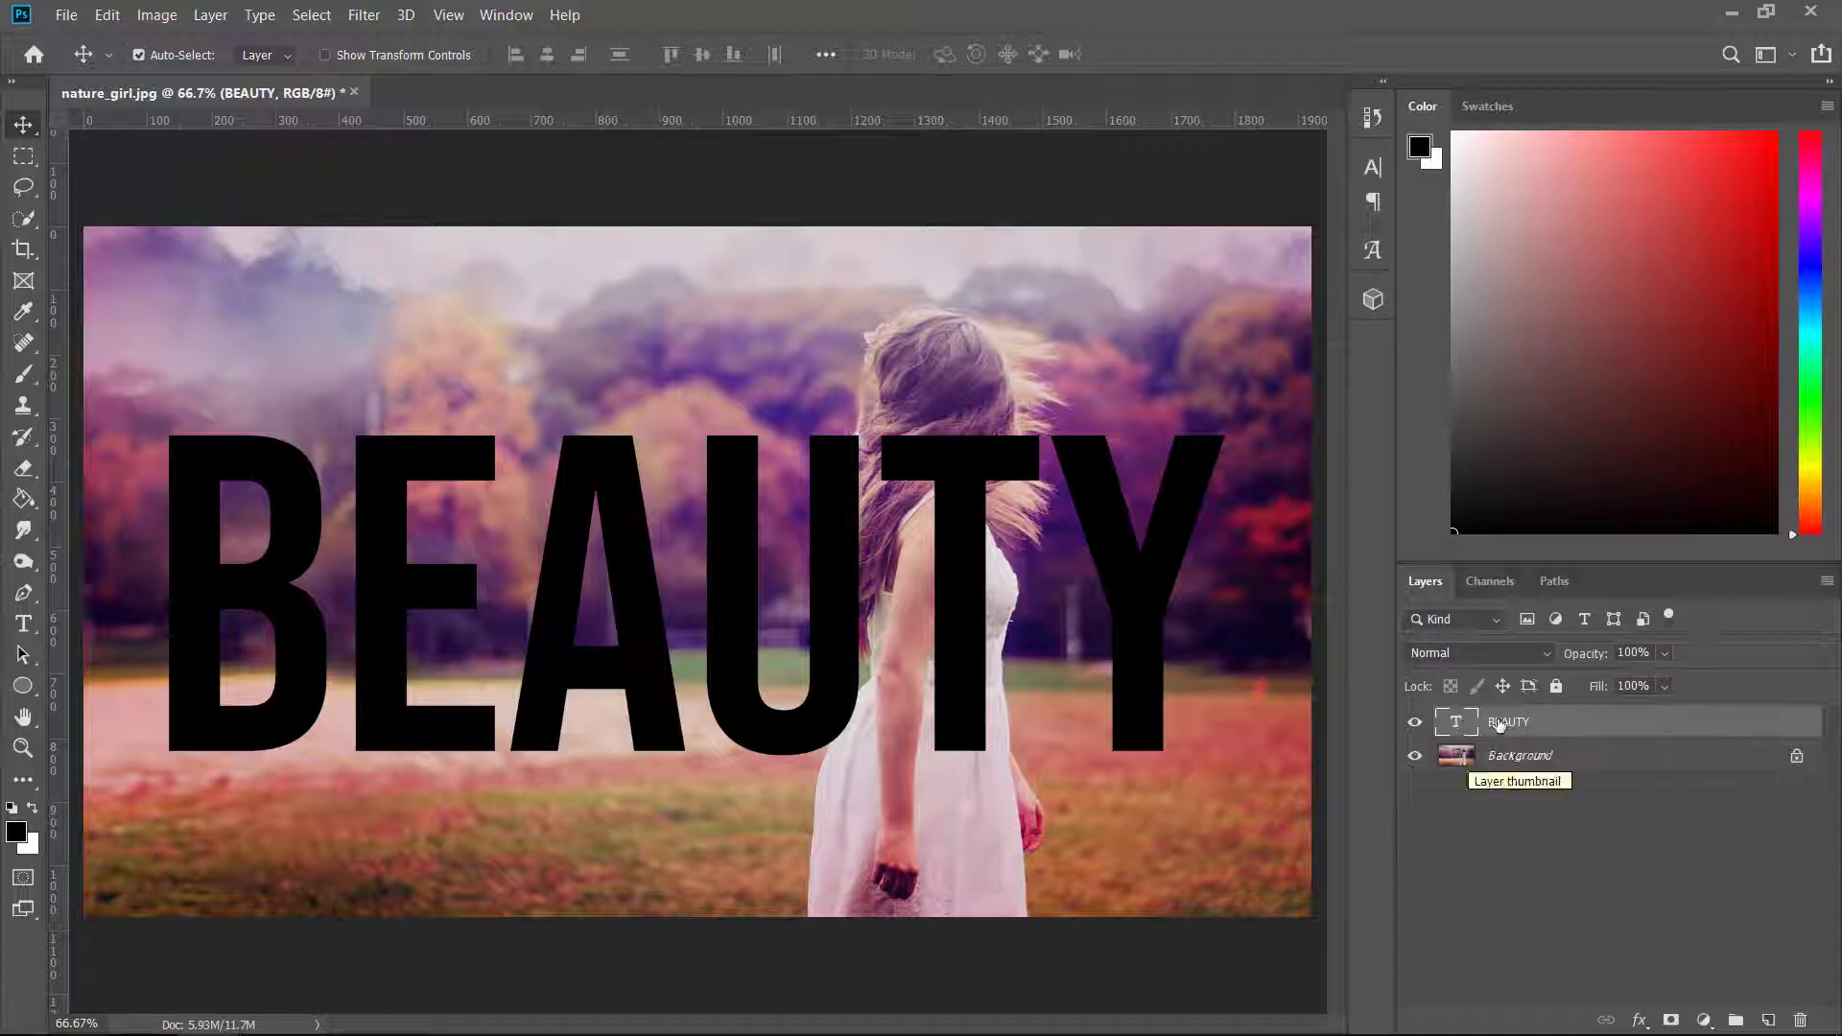
Set BEAUTY's blend mode to Soft Light and load its letter outlines as a selection.
click(1538, 653)
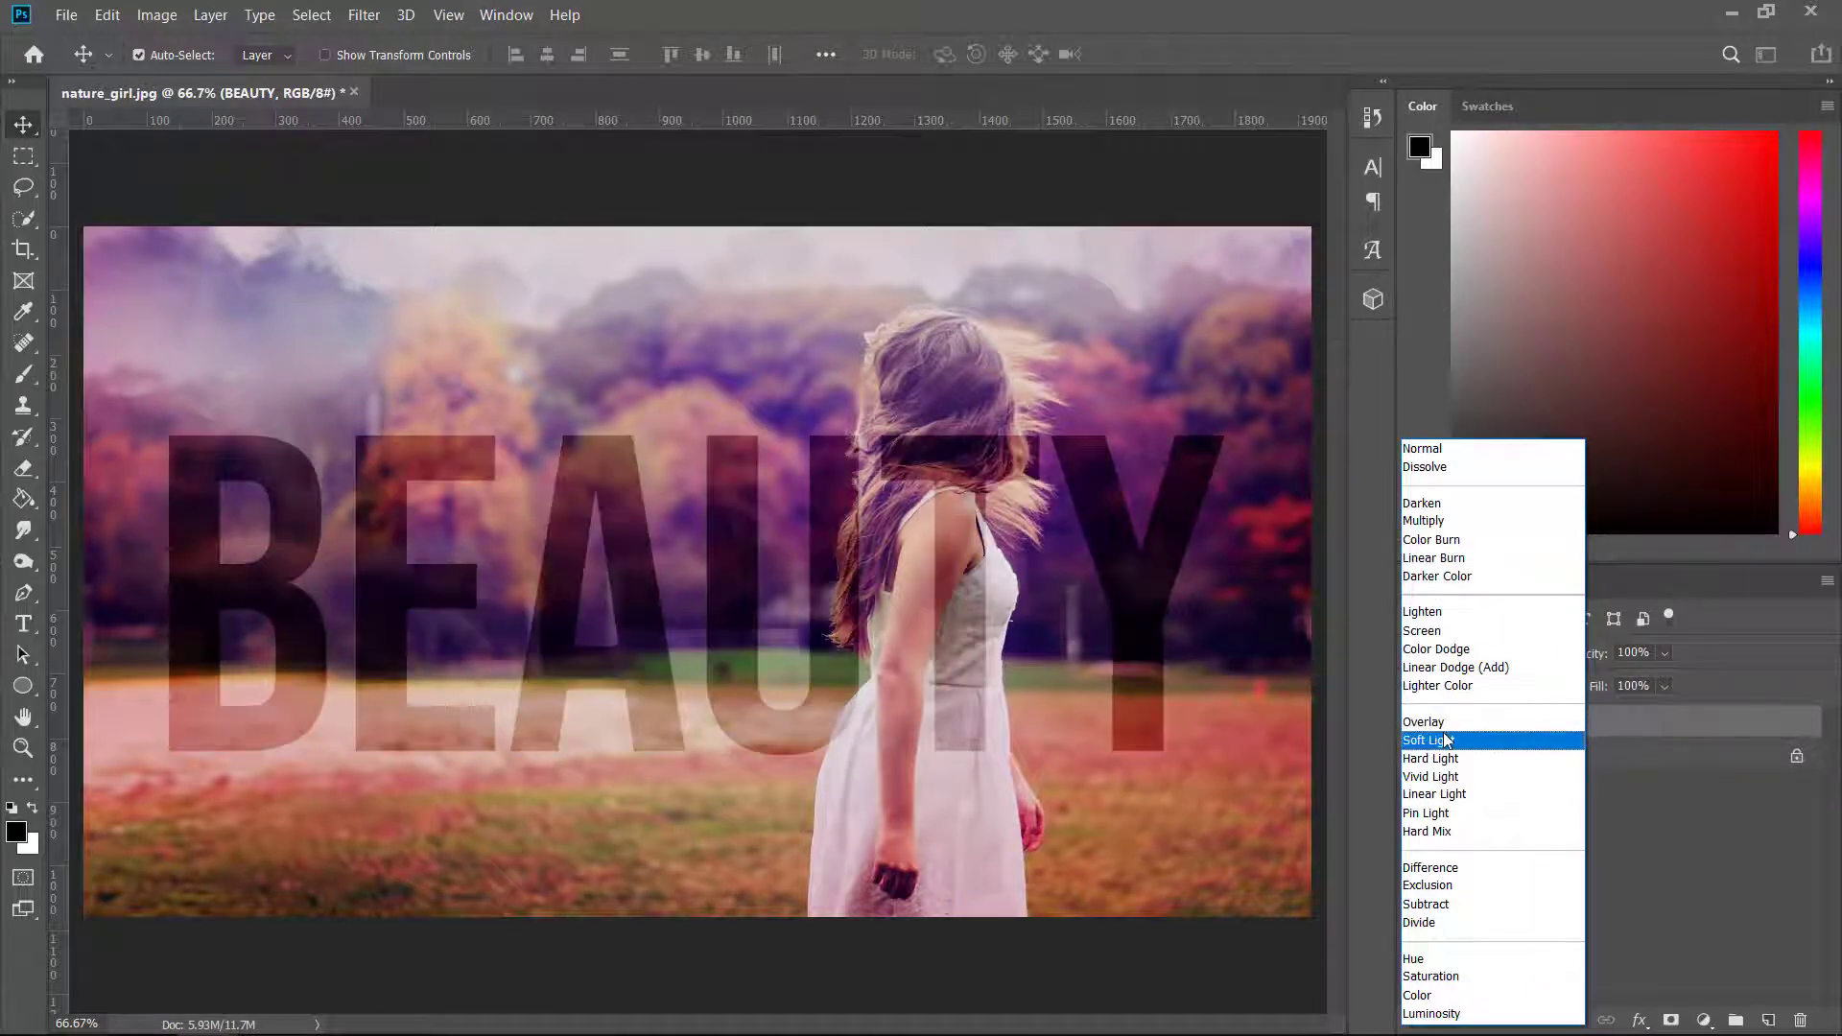
click(1448, 740)
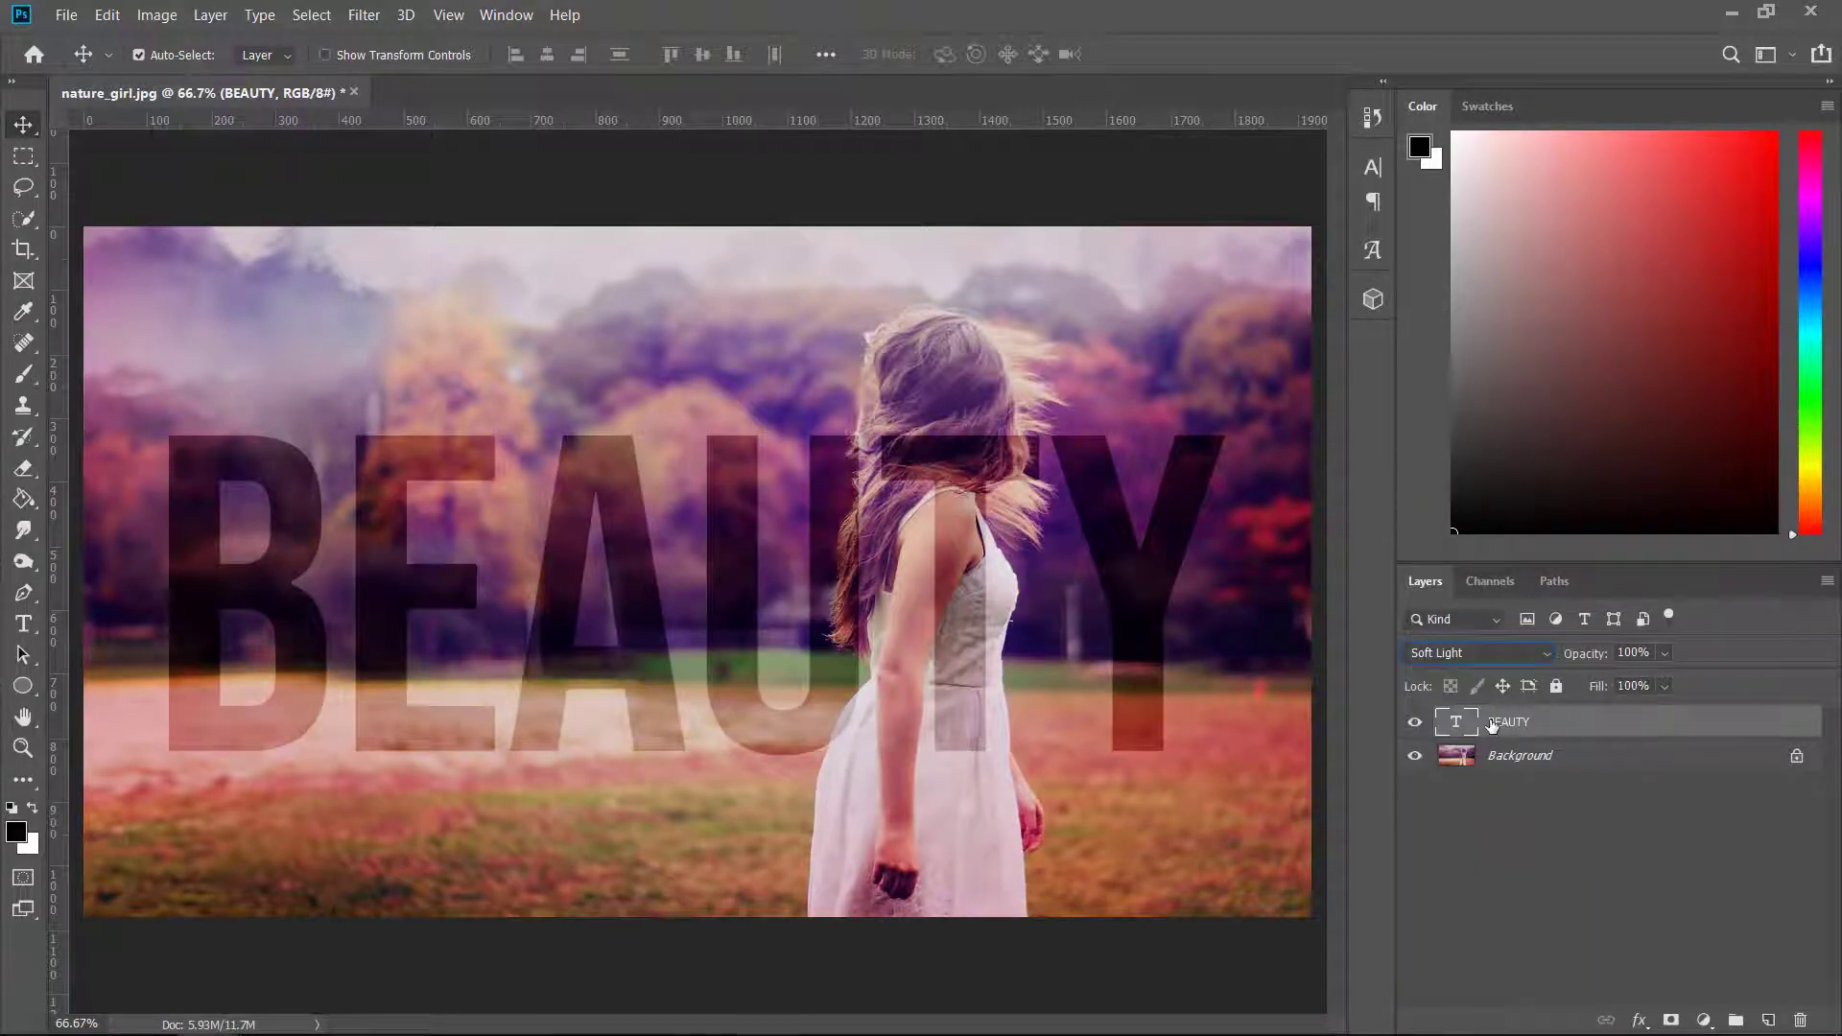
key(ctrl)
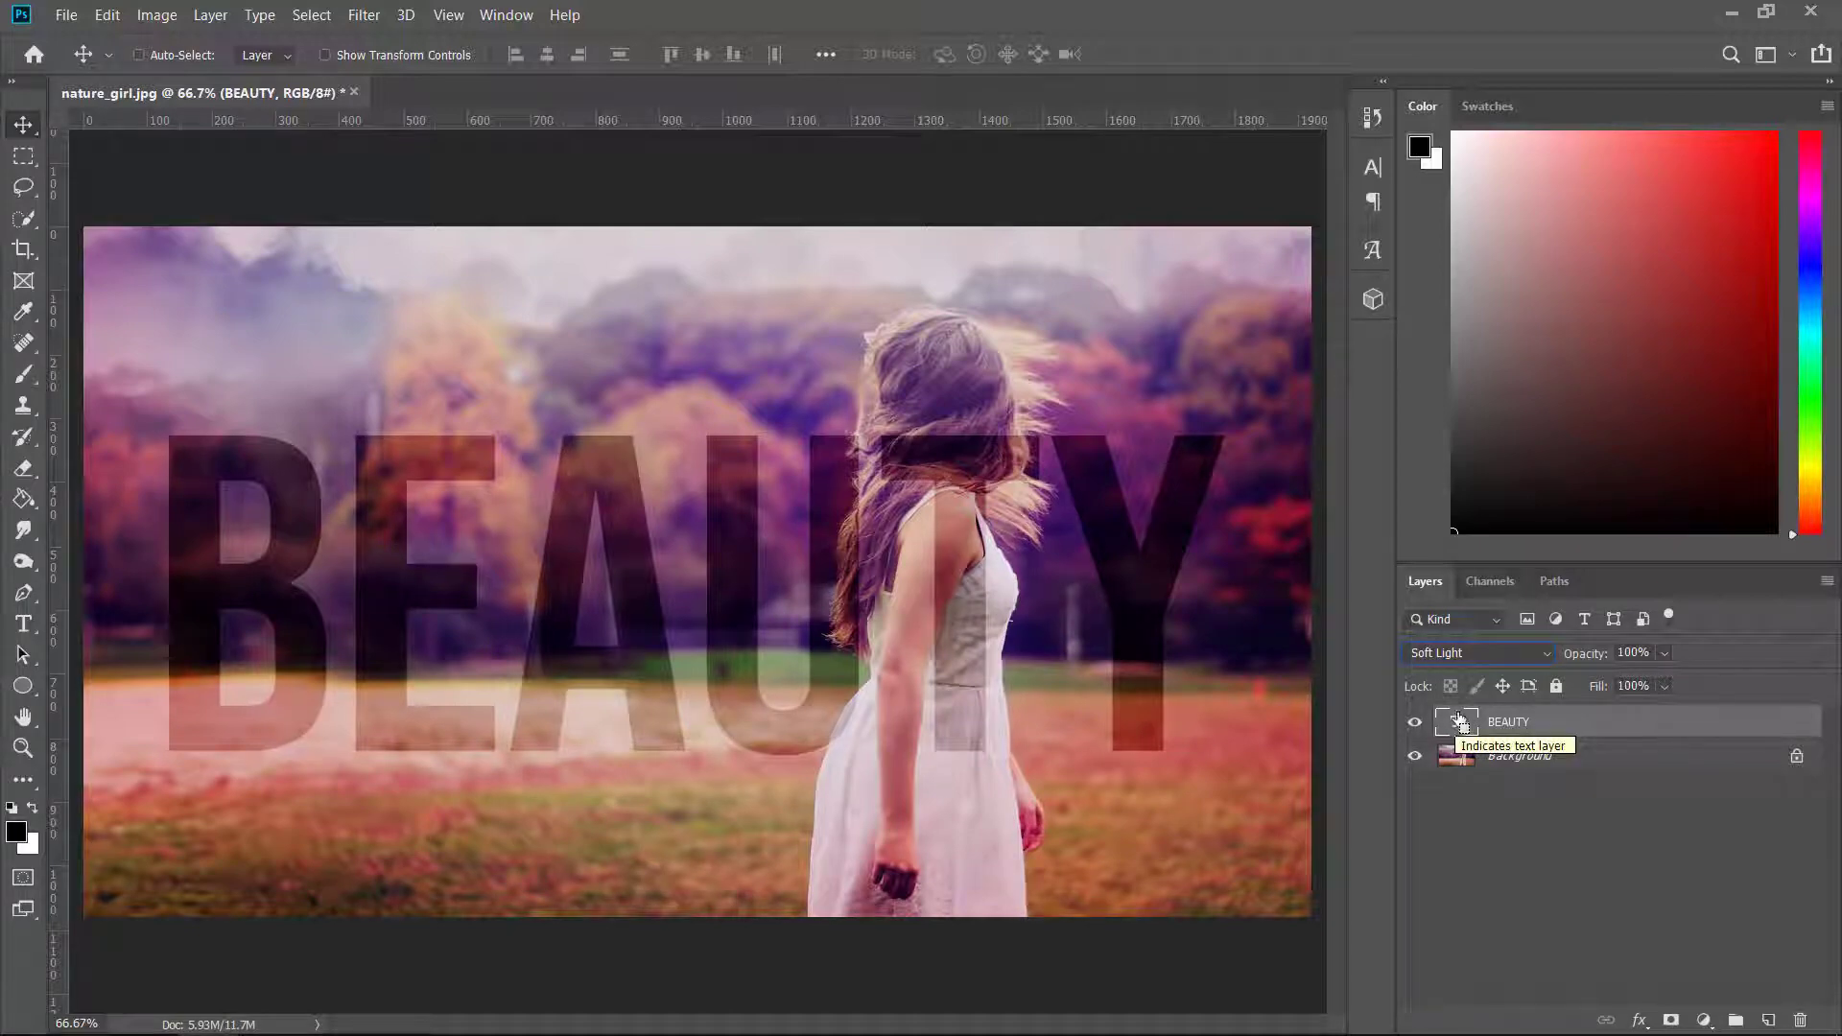
ctrl+click(1458, 724)
ctrl+click(1458, 724)
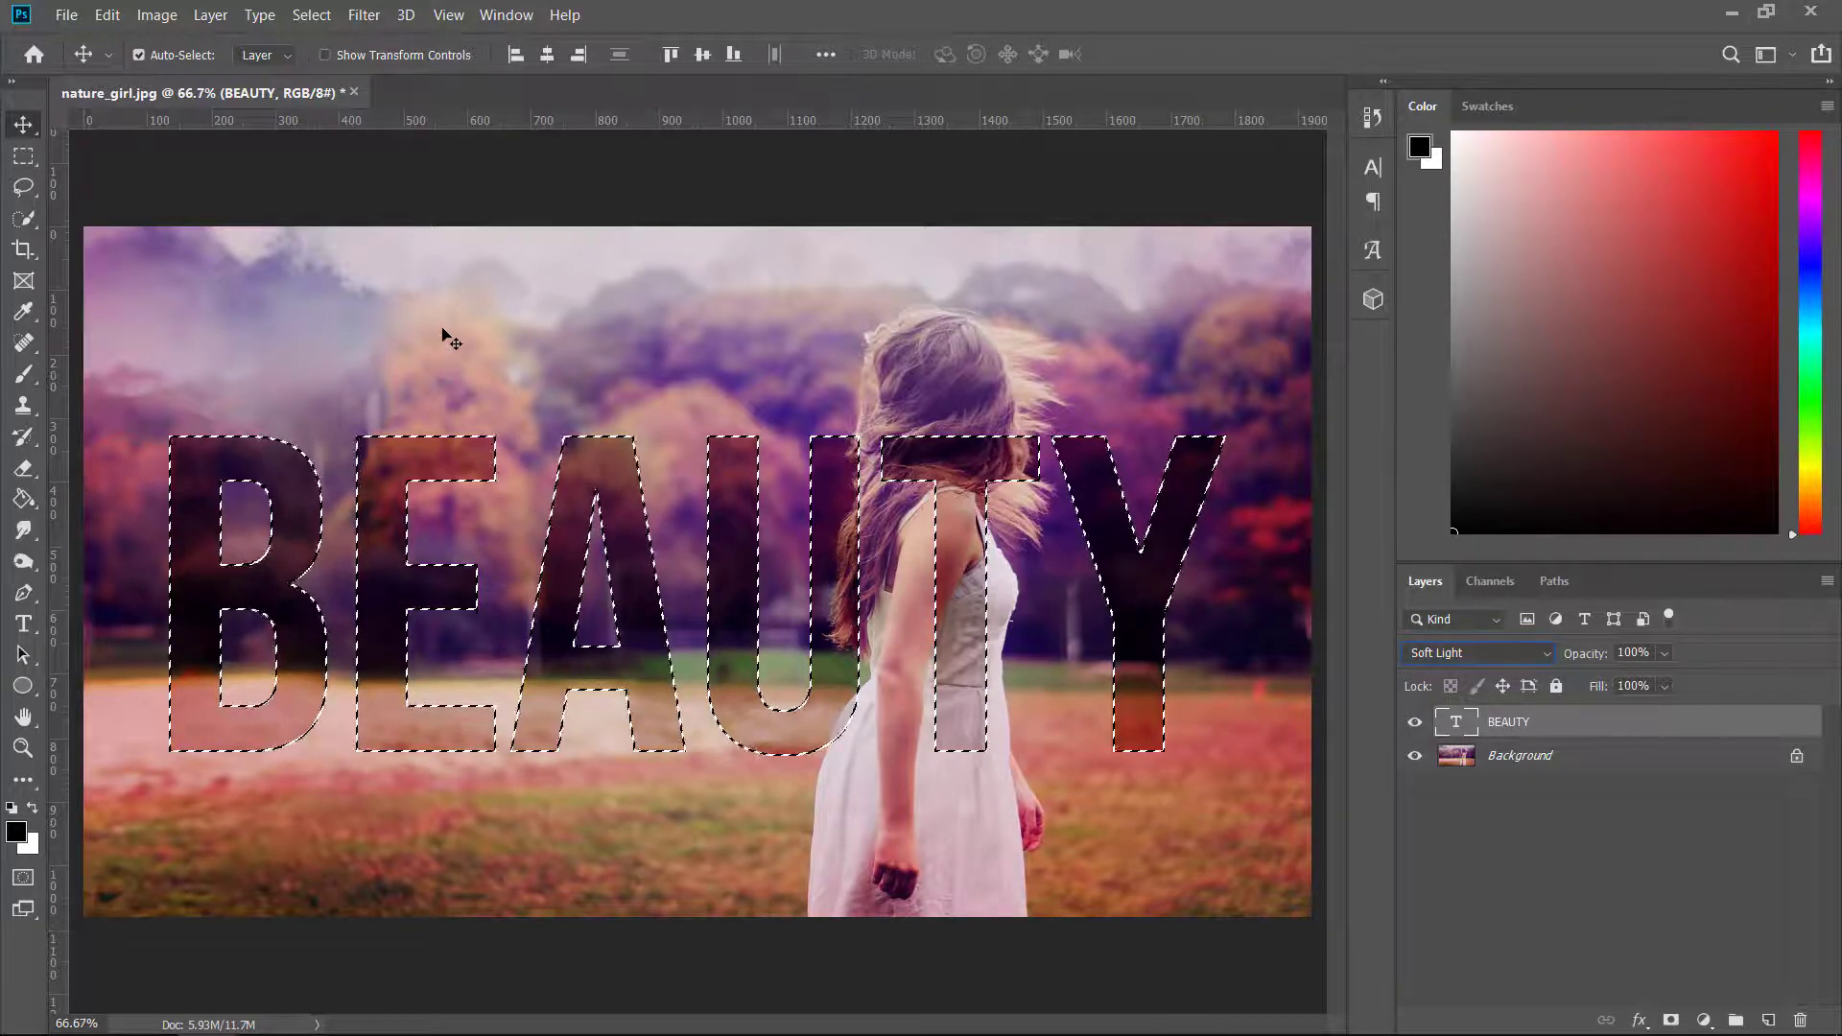
Invert the selection and add a white ffffff Solid Color fill layer outside the letters.
click(320, 15)
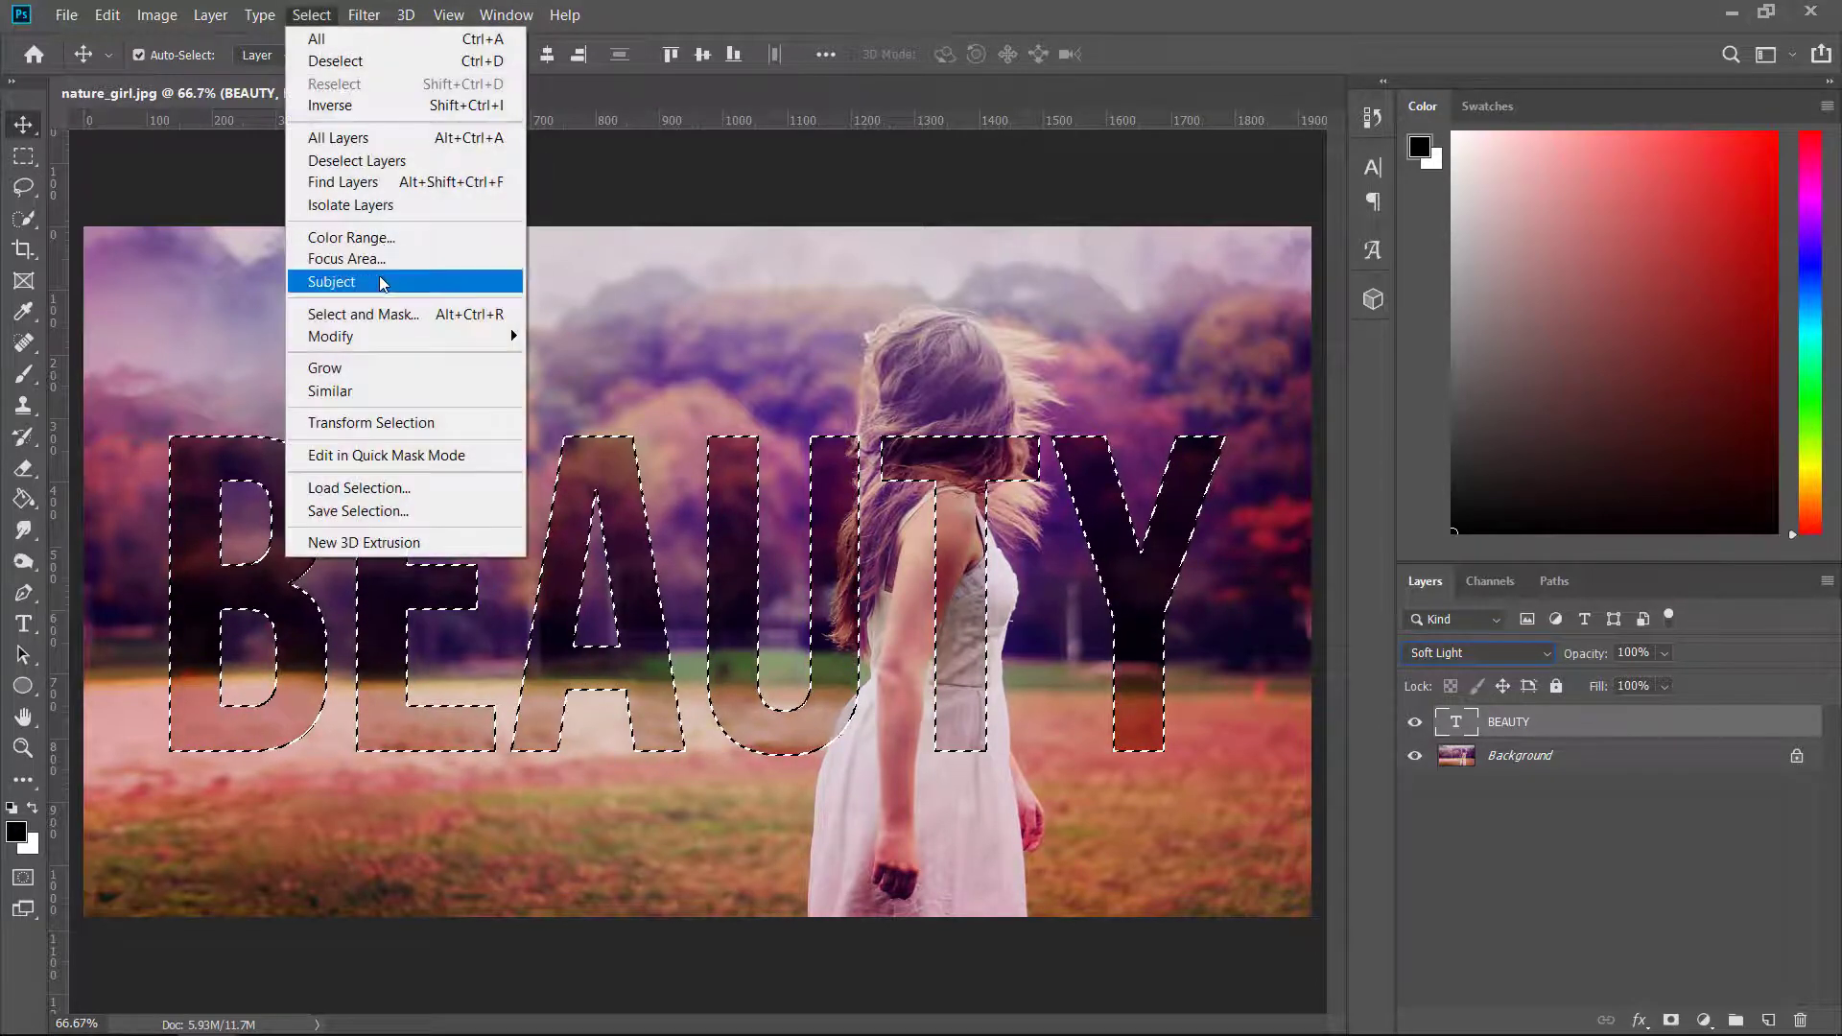
click(368, 107)
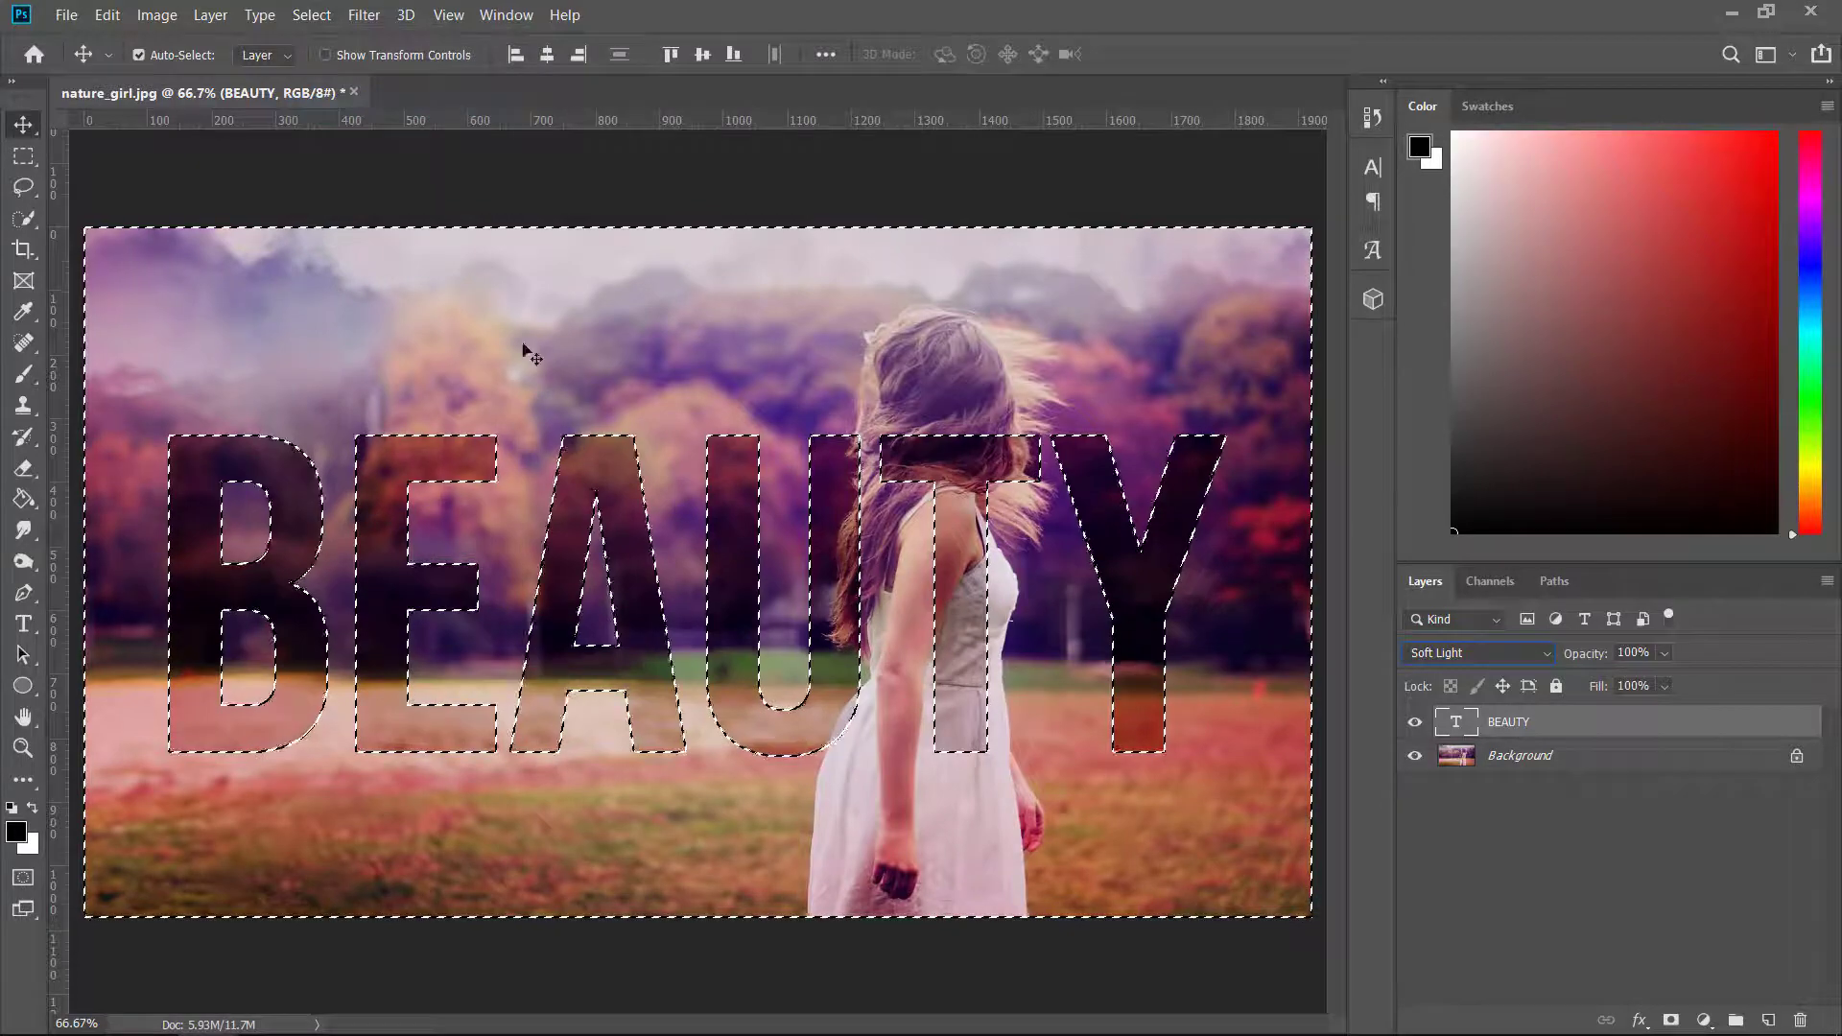
click(1703, 1021)
click(1694, 602)
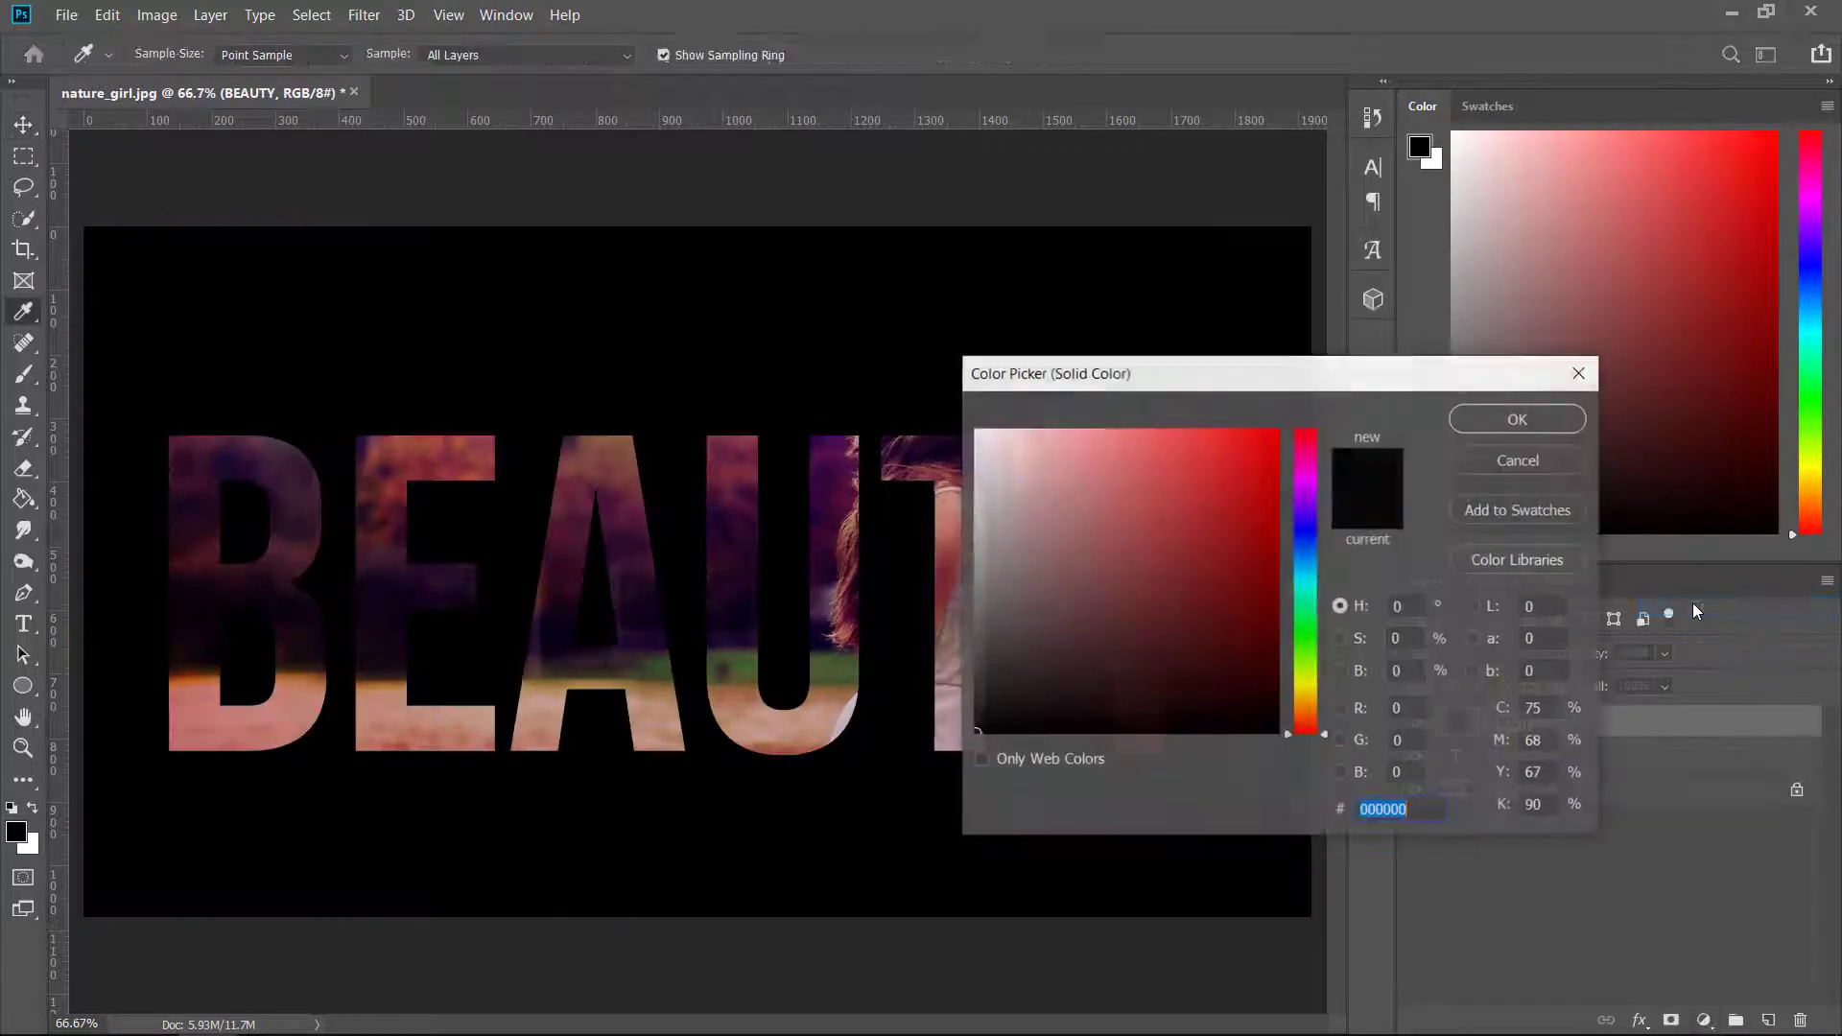
drag(1085, 403, 1286, 459)
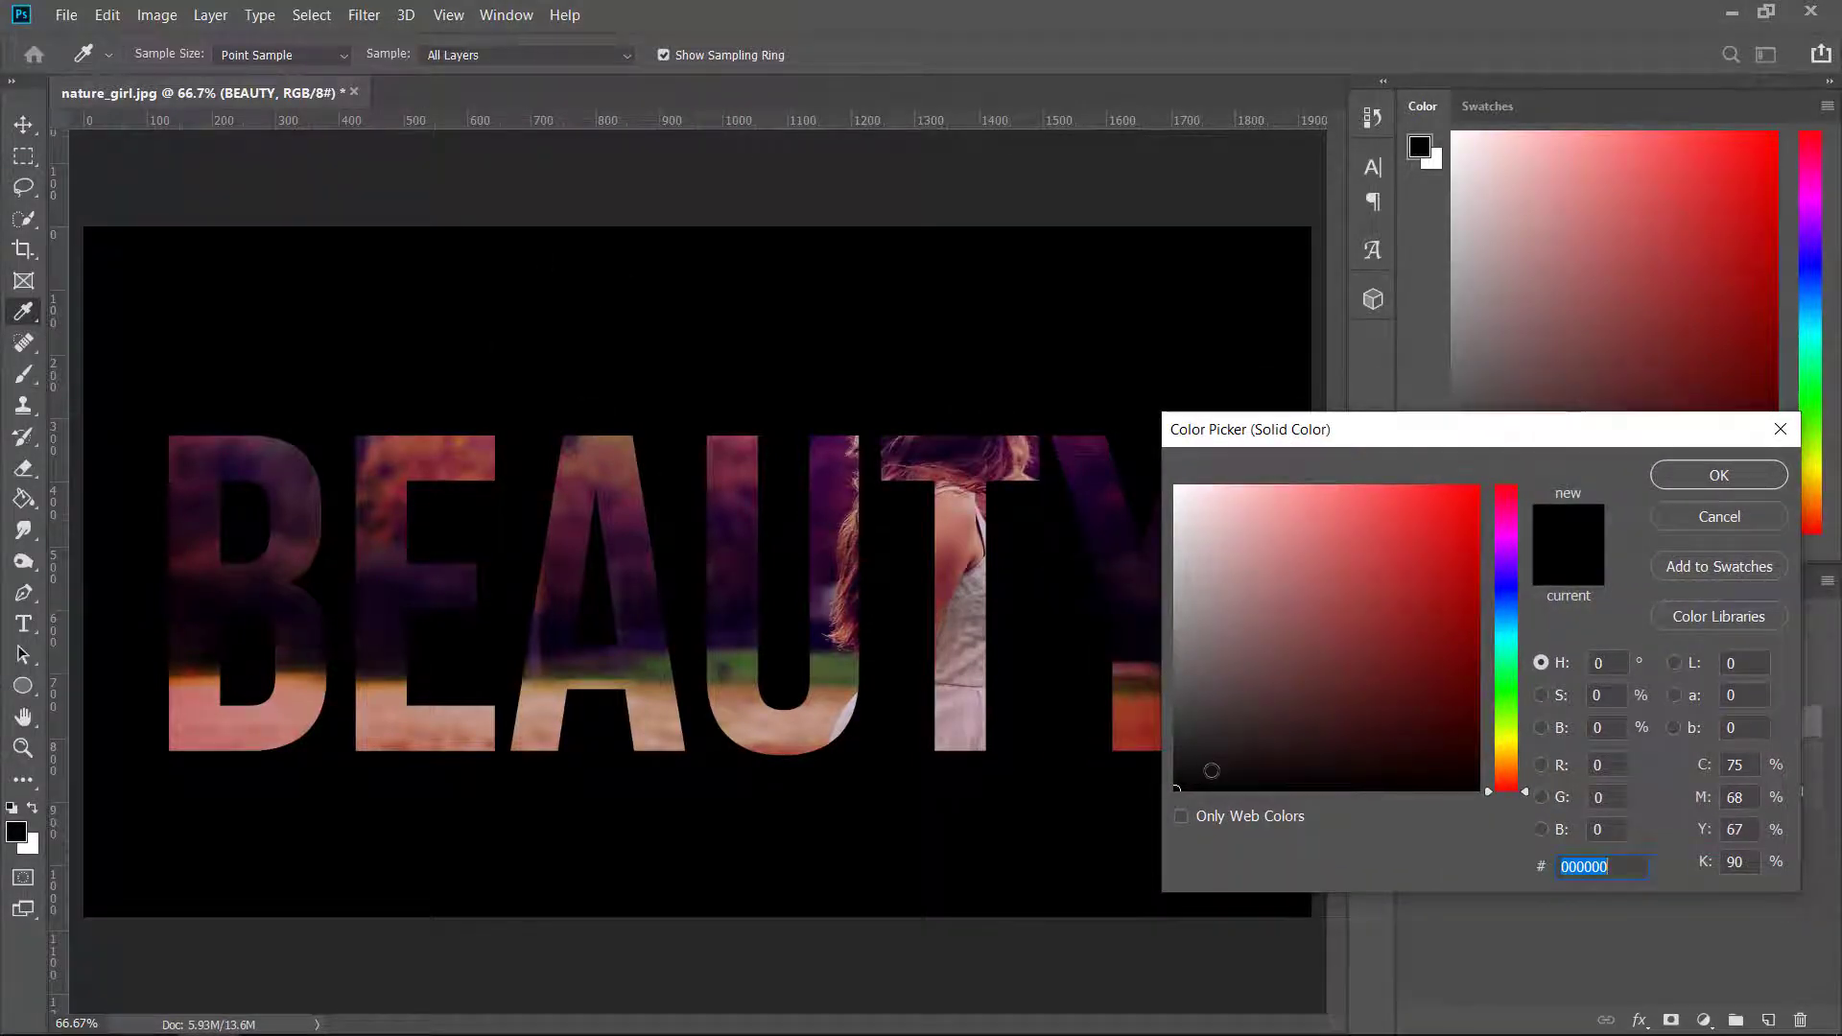
mouse_move(1210, 770)
mouse_down()
mouse_move(1265, 640)
mouse_move(1135, 423)
mouse_up()
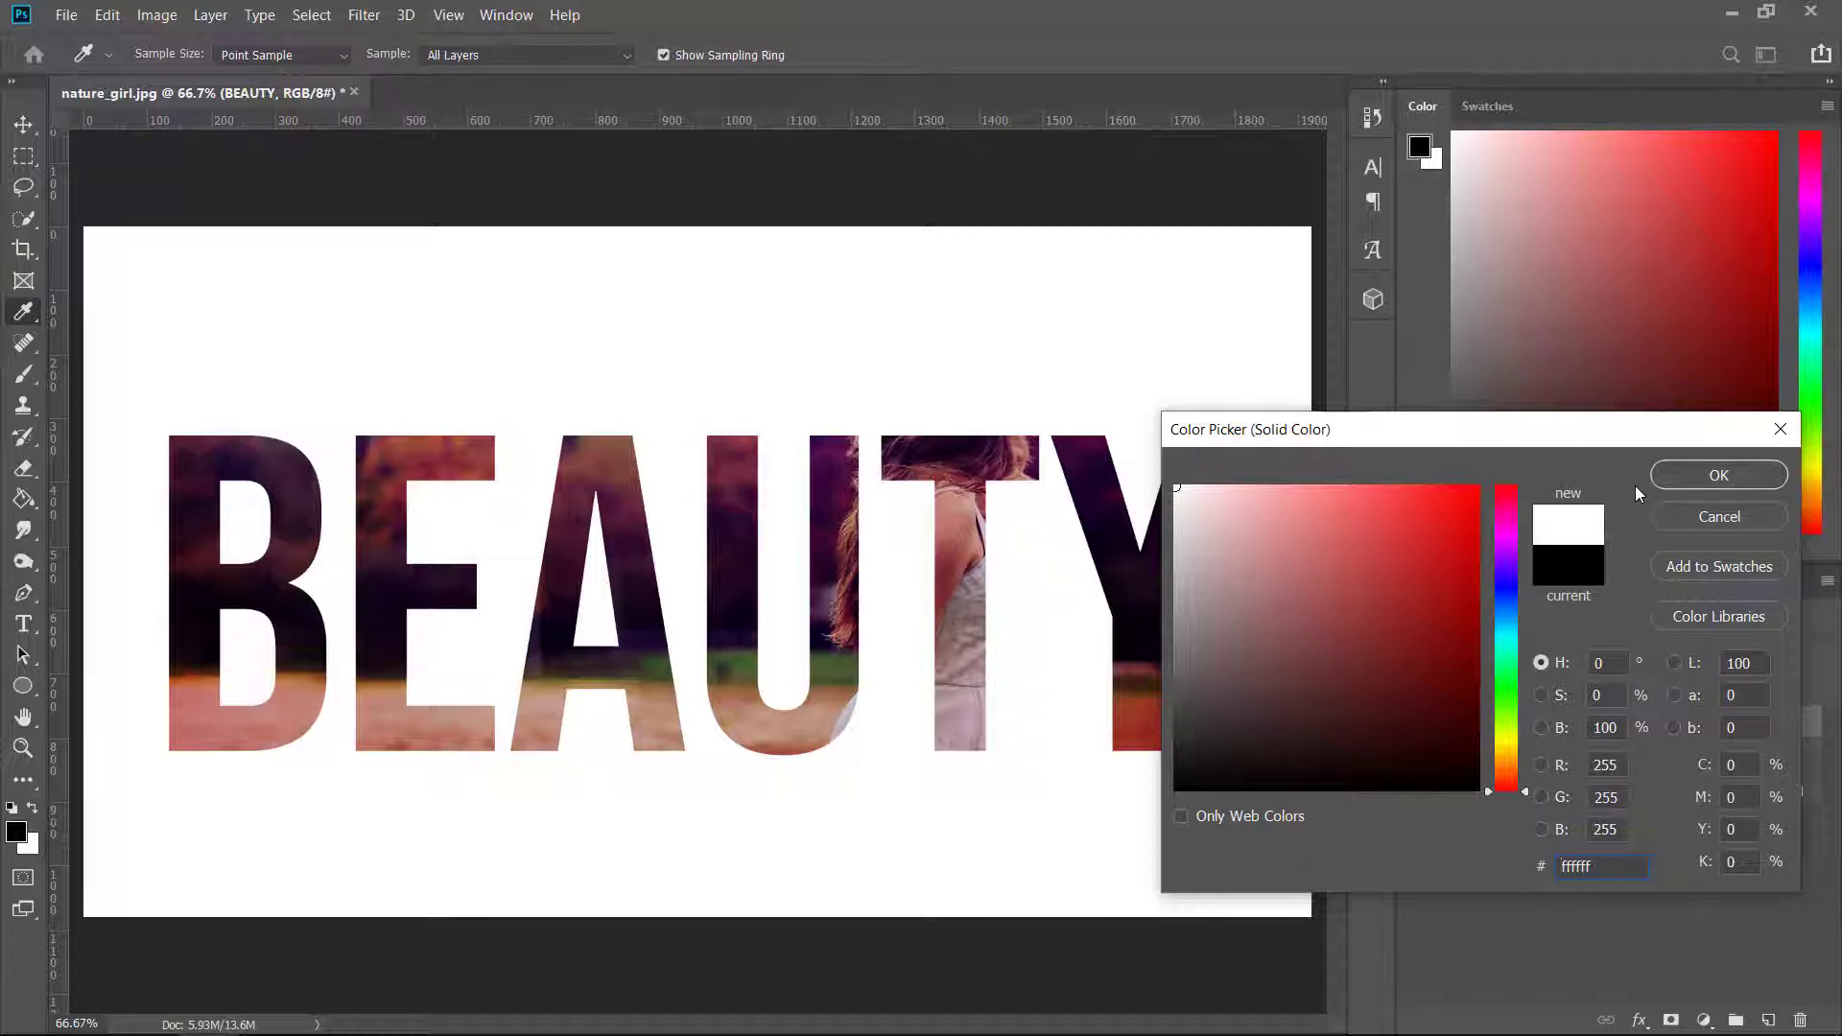
click(1717, 475)
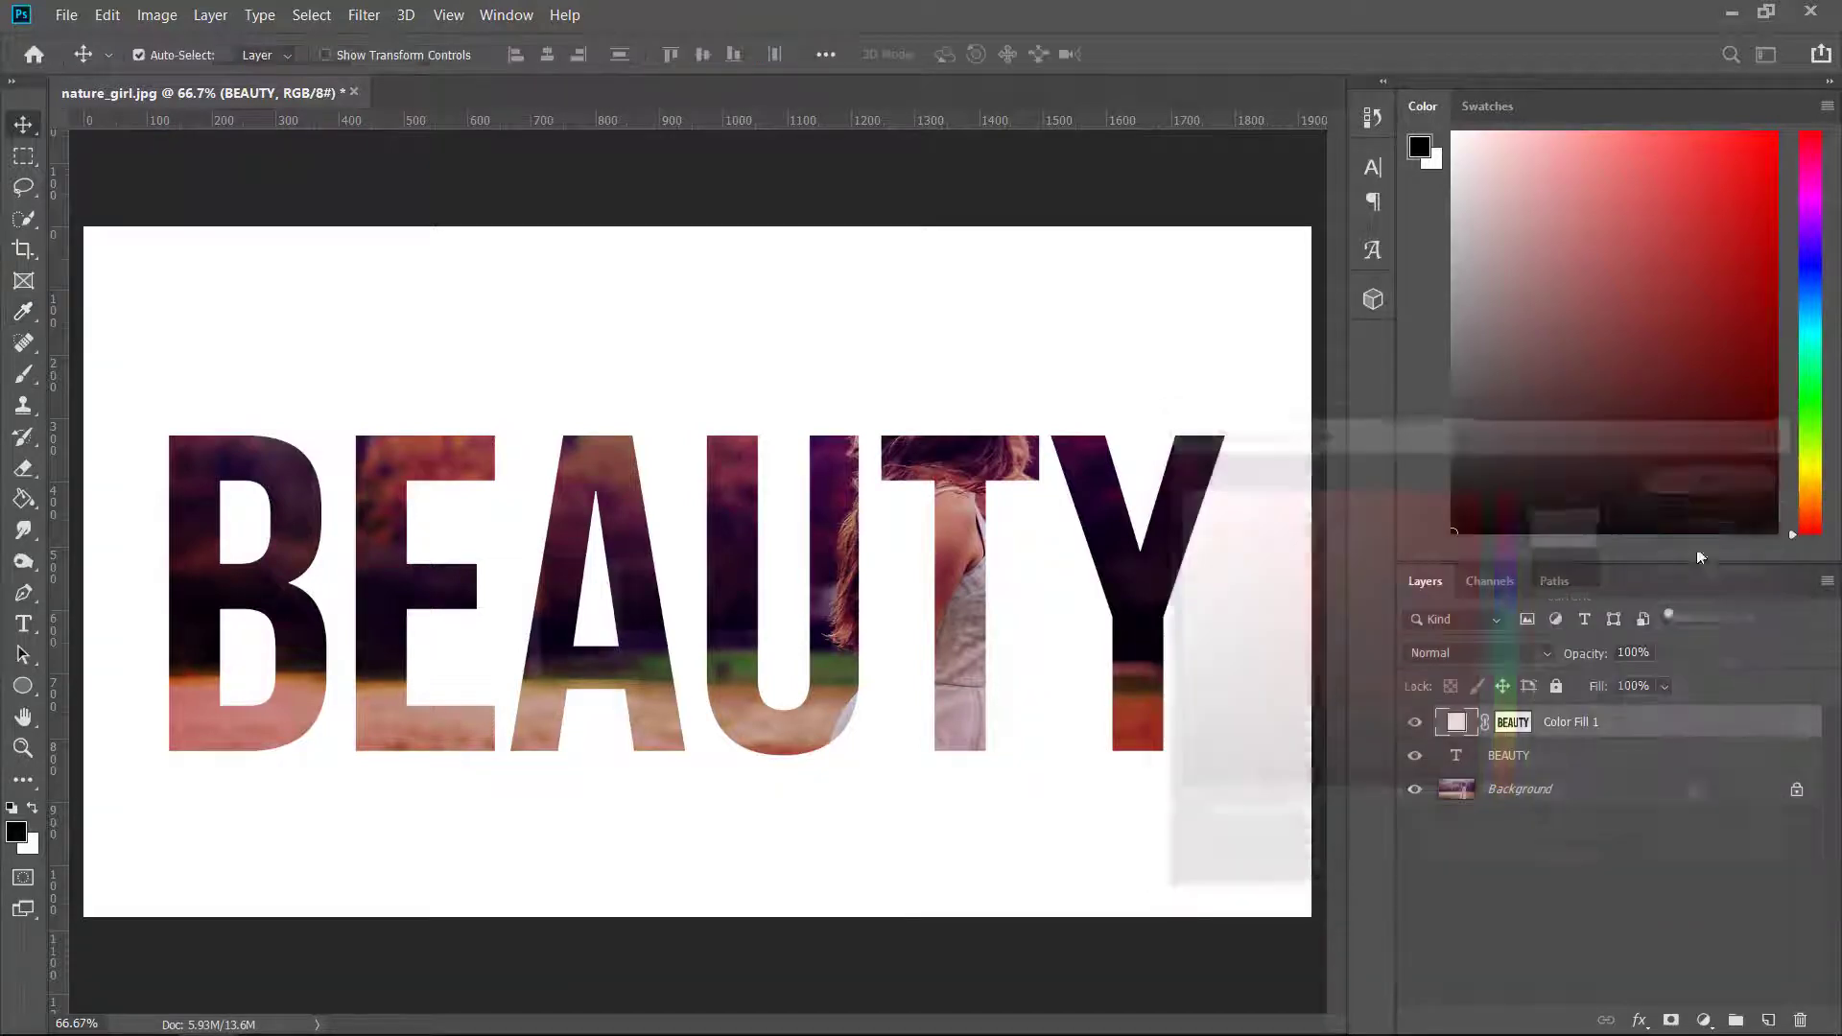
Set Color Fill 1's opacity to 45%.
click(1652, 653)
text(45)
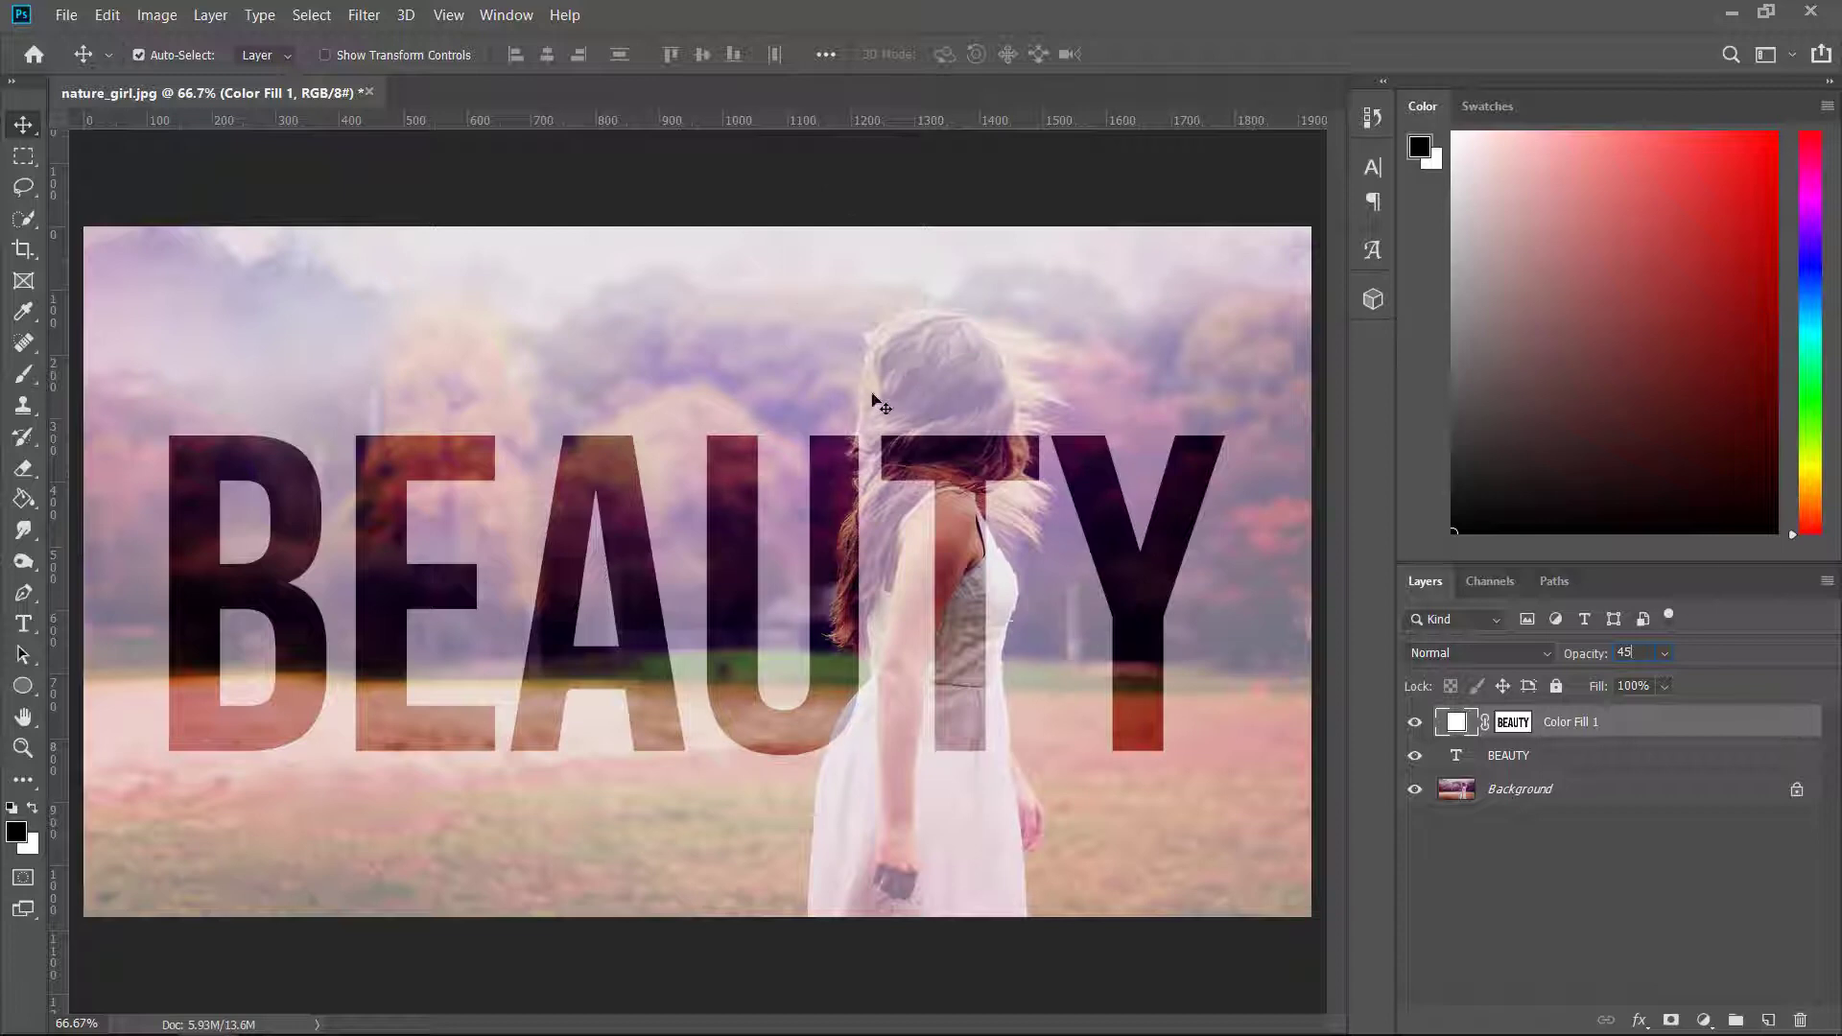
click(79, 13)
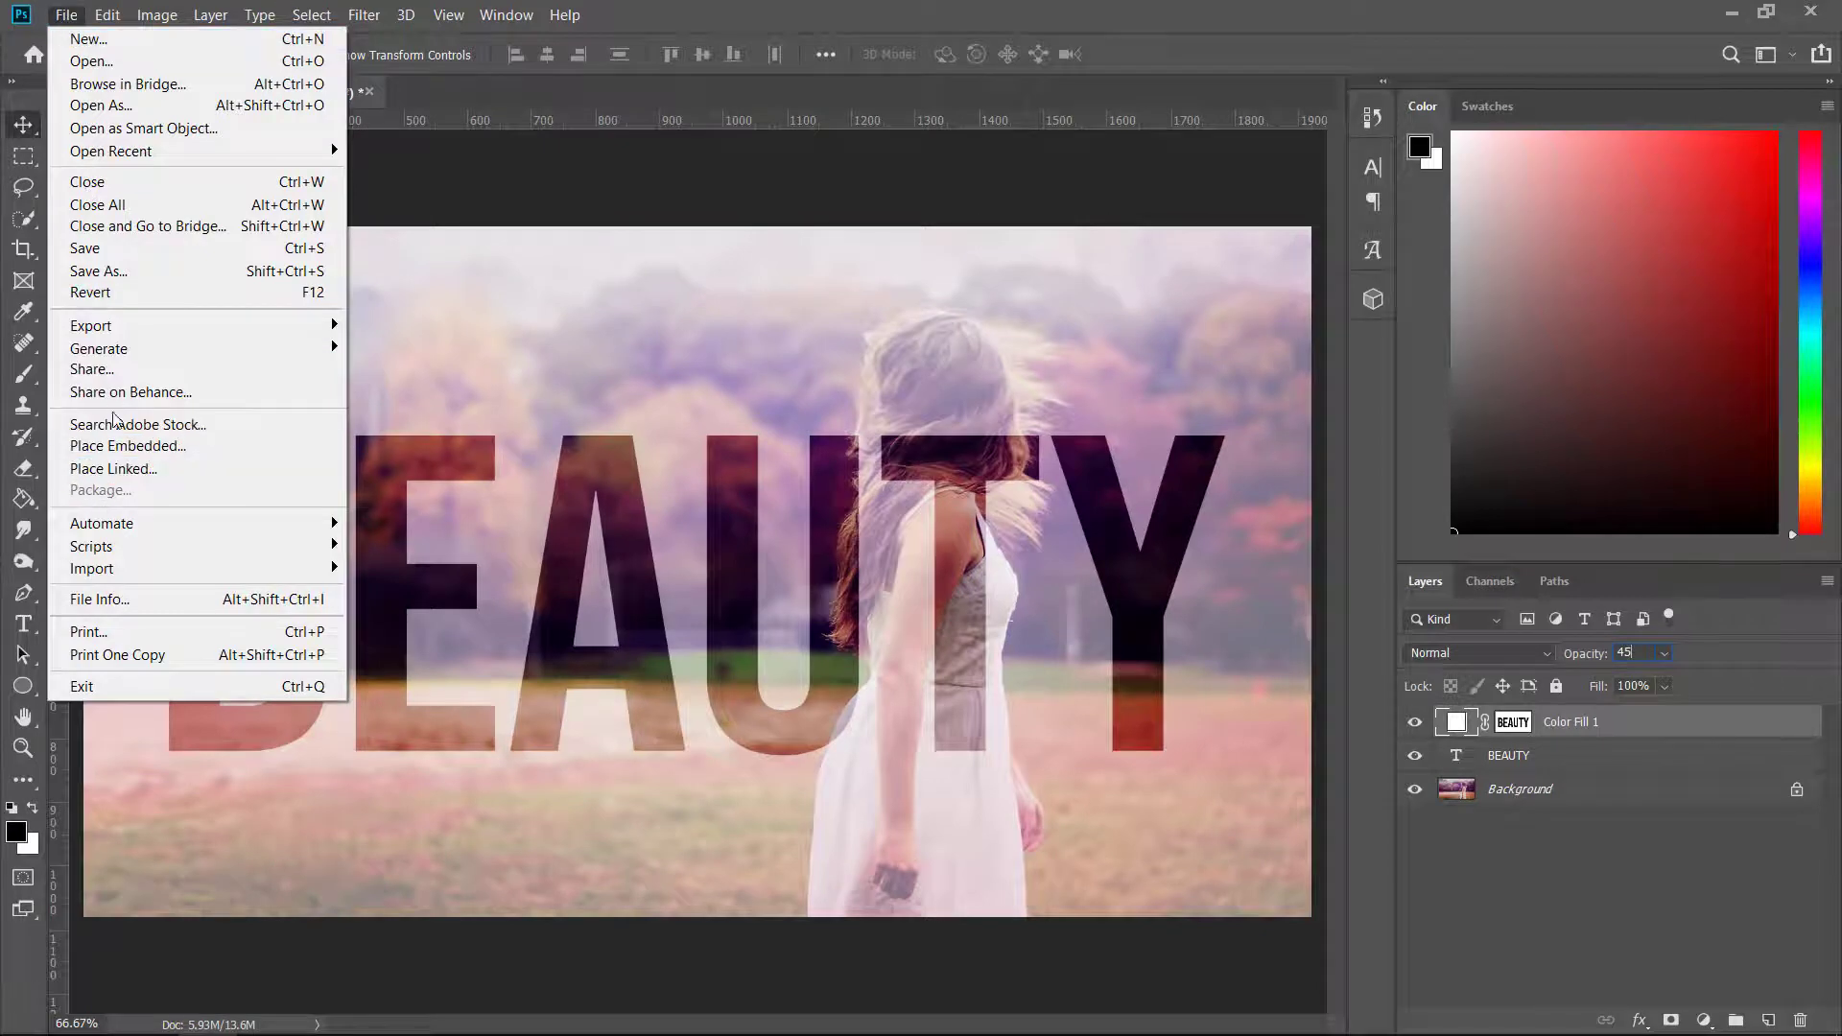
Place nature_girl2.jpg as a linked layer, stretch it over the canvas, and drop it below BEAUTY.
click(106, 469)
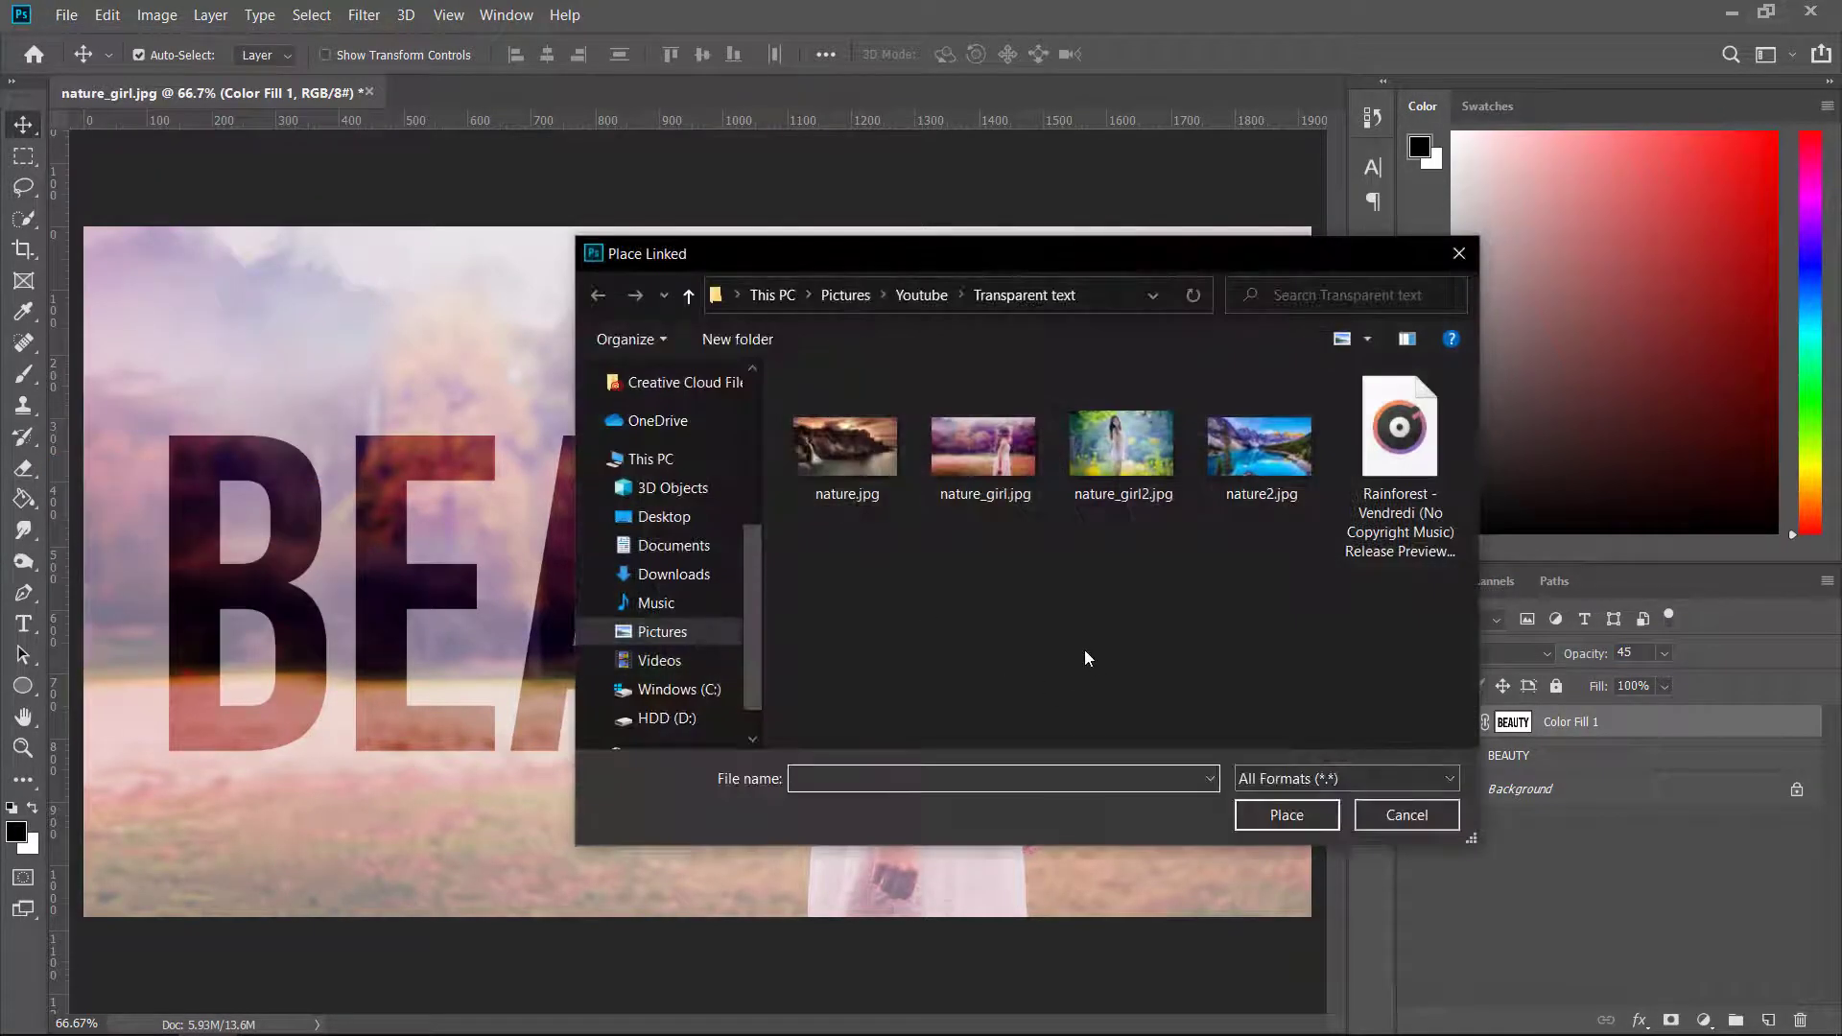
double_click(1124, 440)
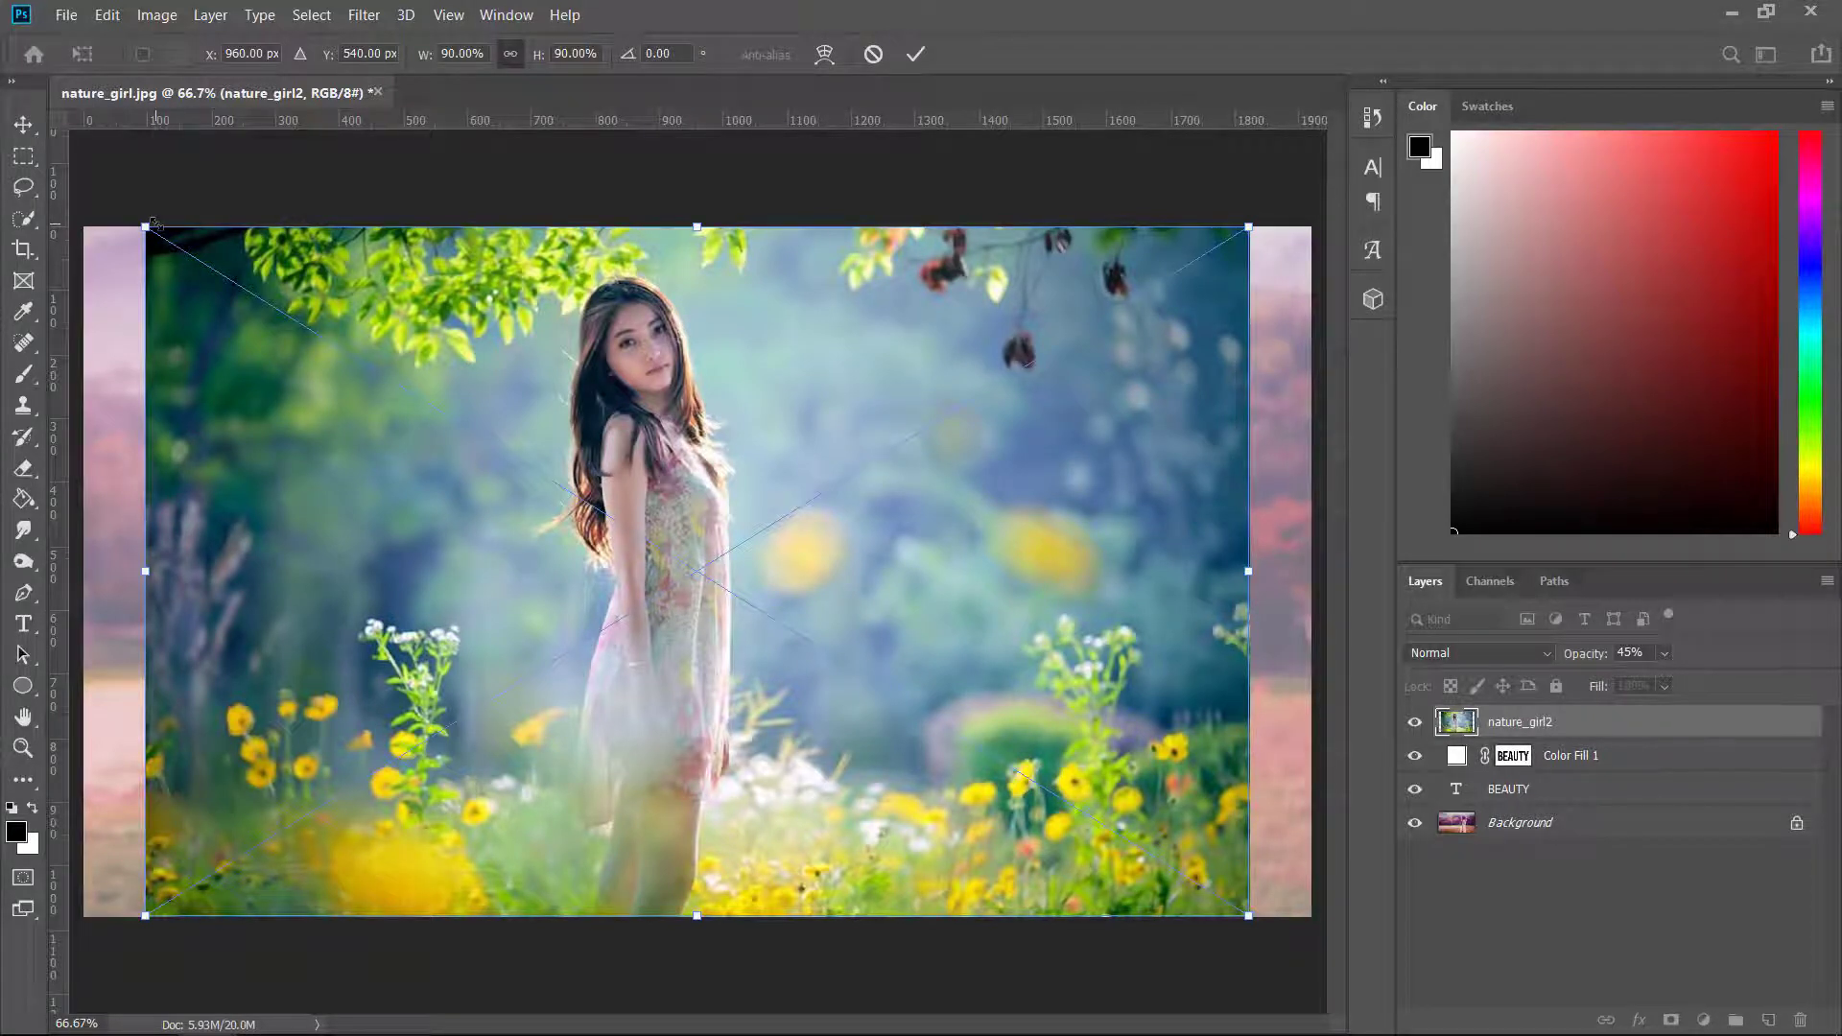
drag(151, 223, 76, 183)
drag(1248, 915, 1316, 956)
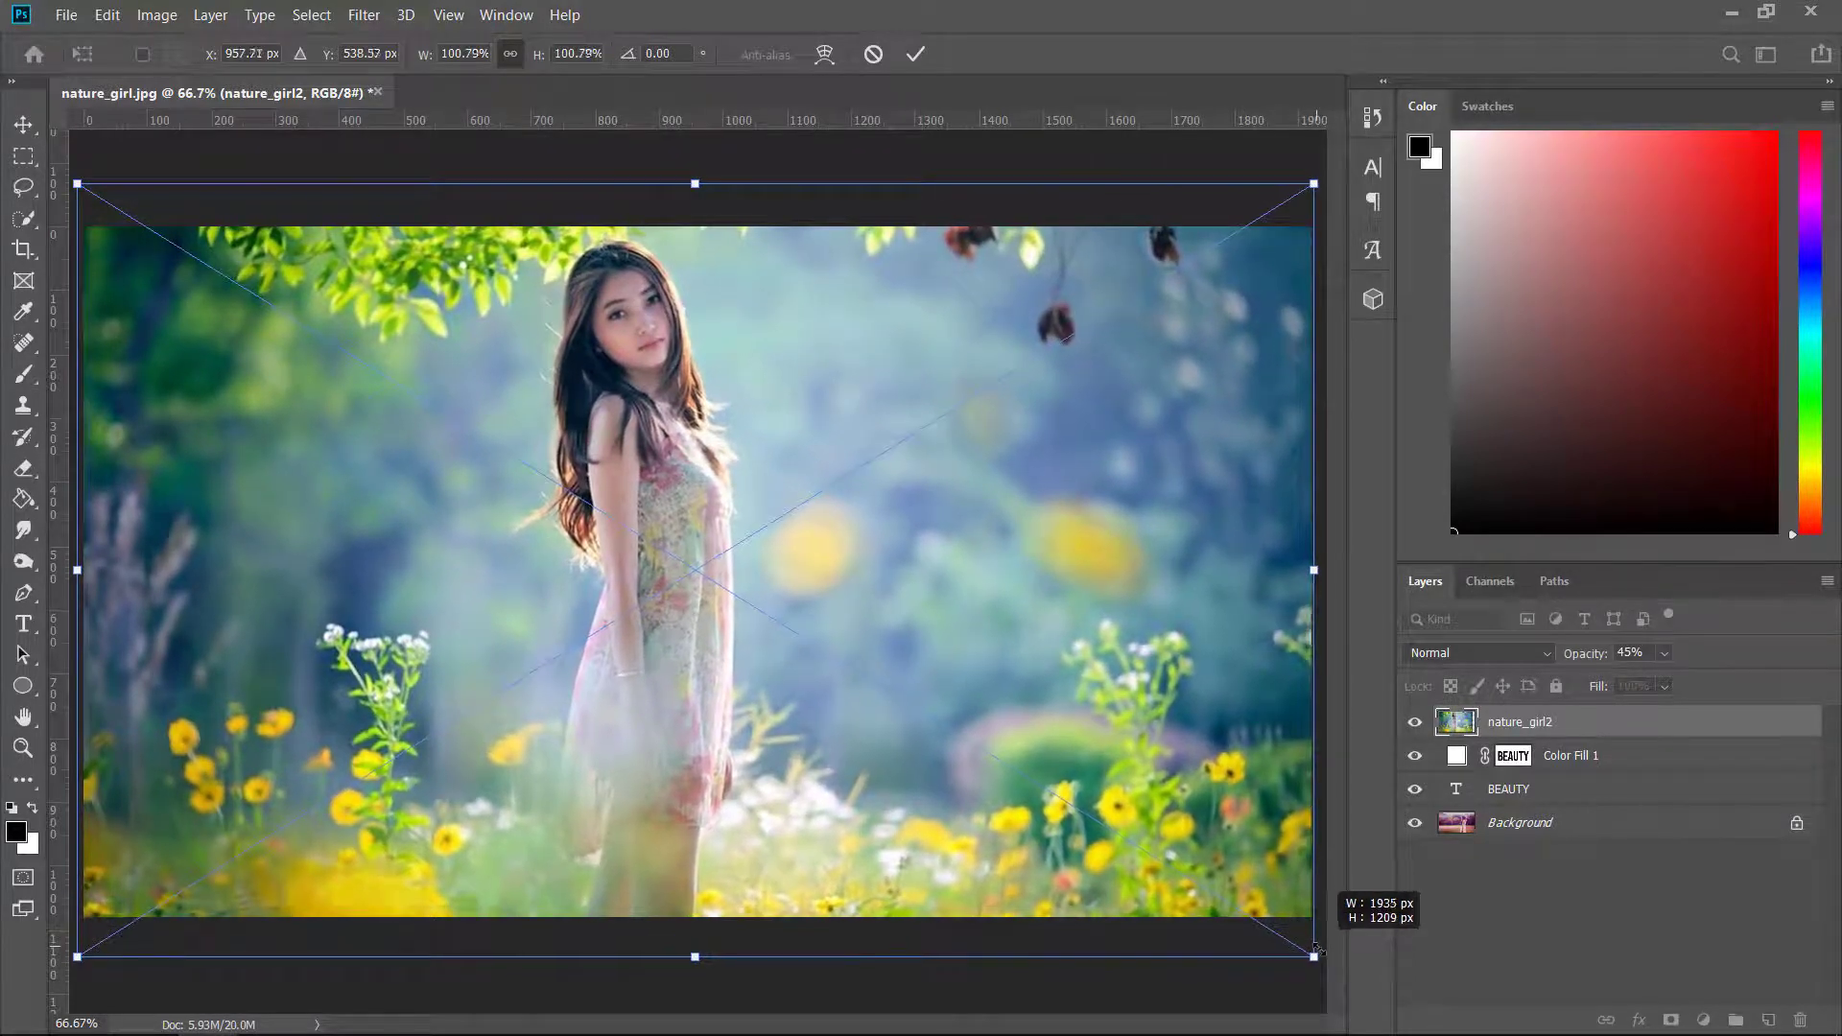
click(24, 124)
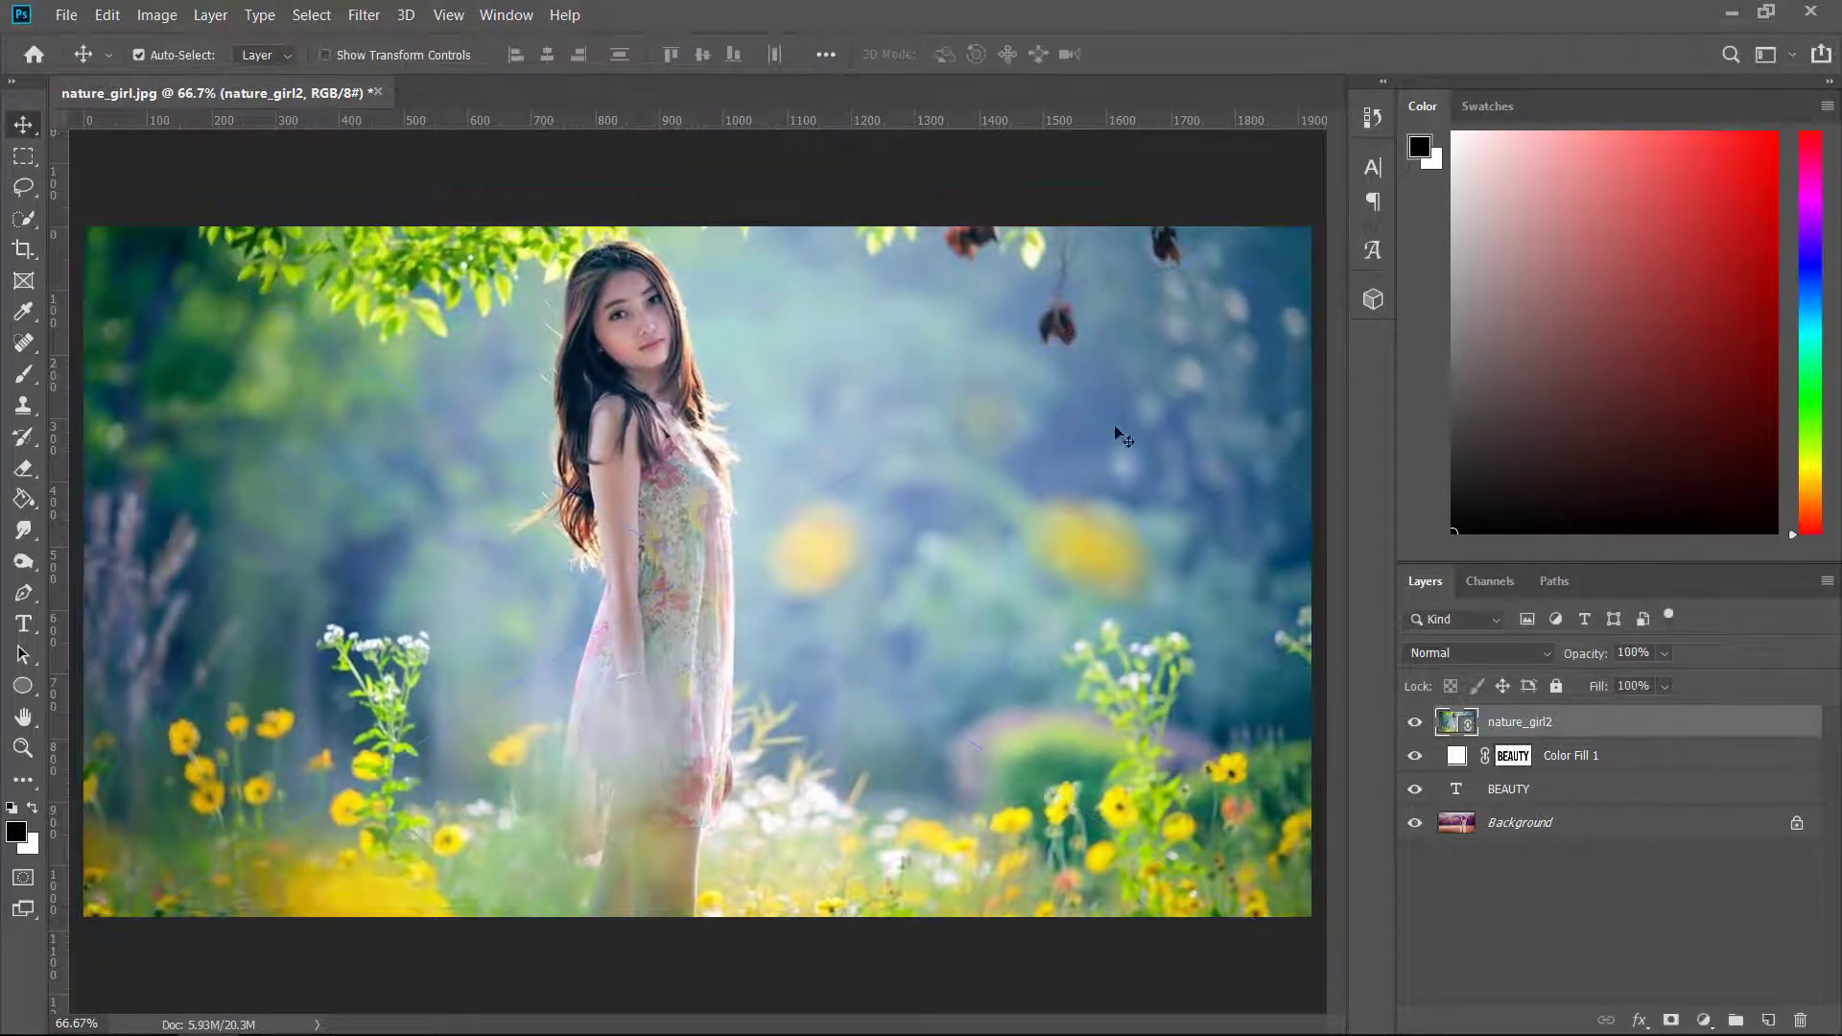
drag(1671, 721, 1669, 801)
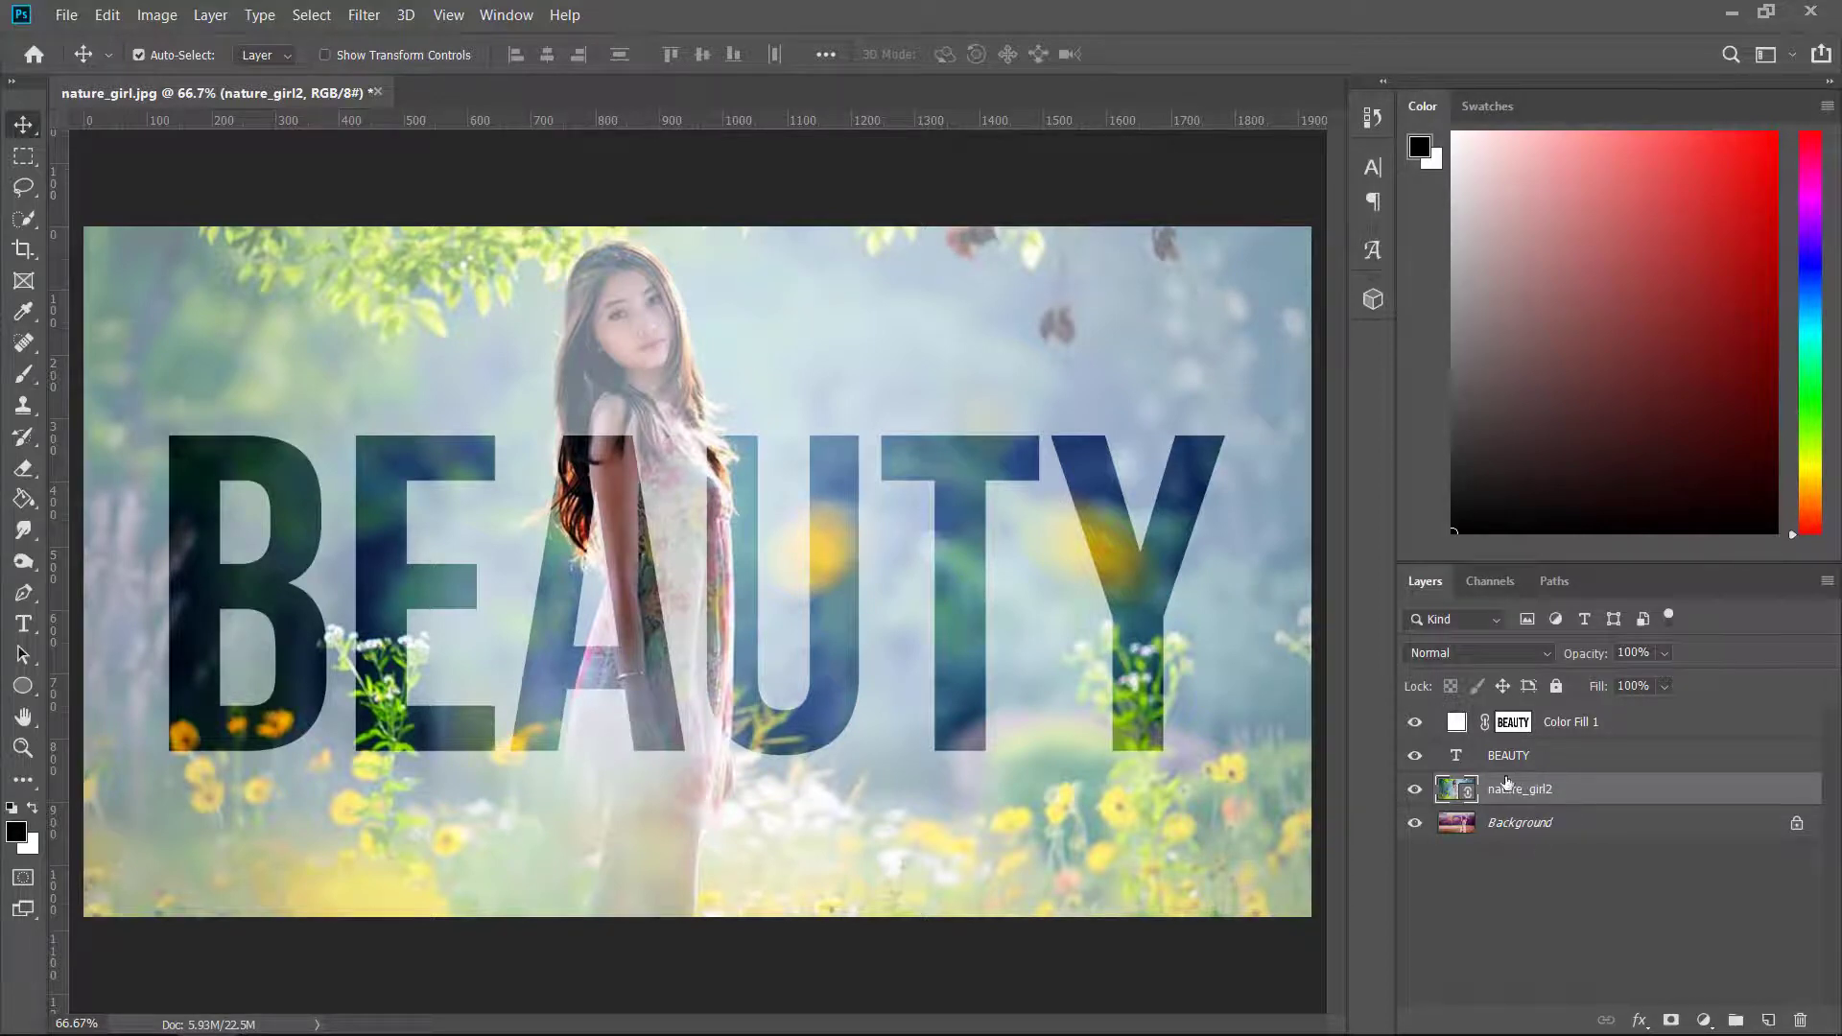
Reopen Color Fill 1's colour picker and change the fill from white to pink f08686.
double_click(1456, 723)
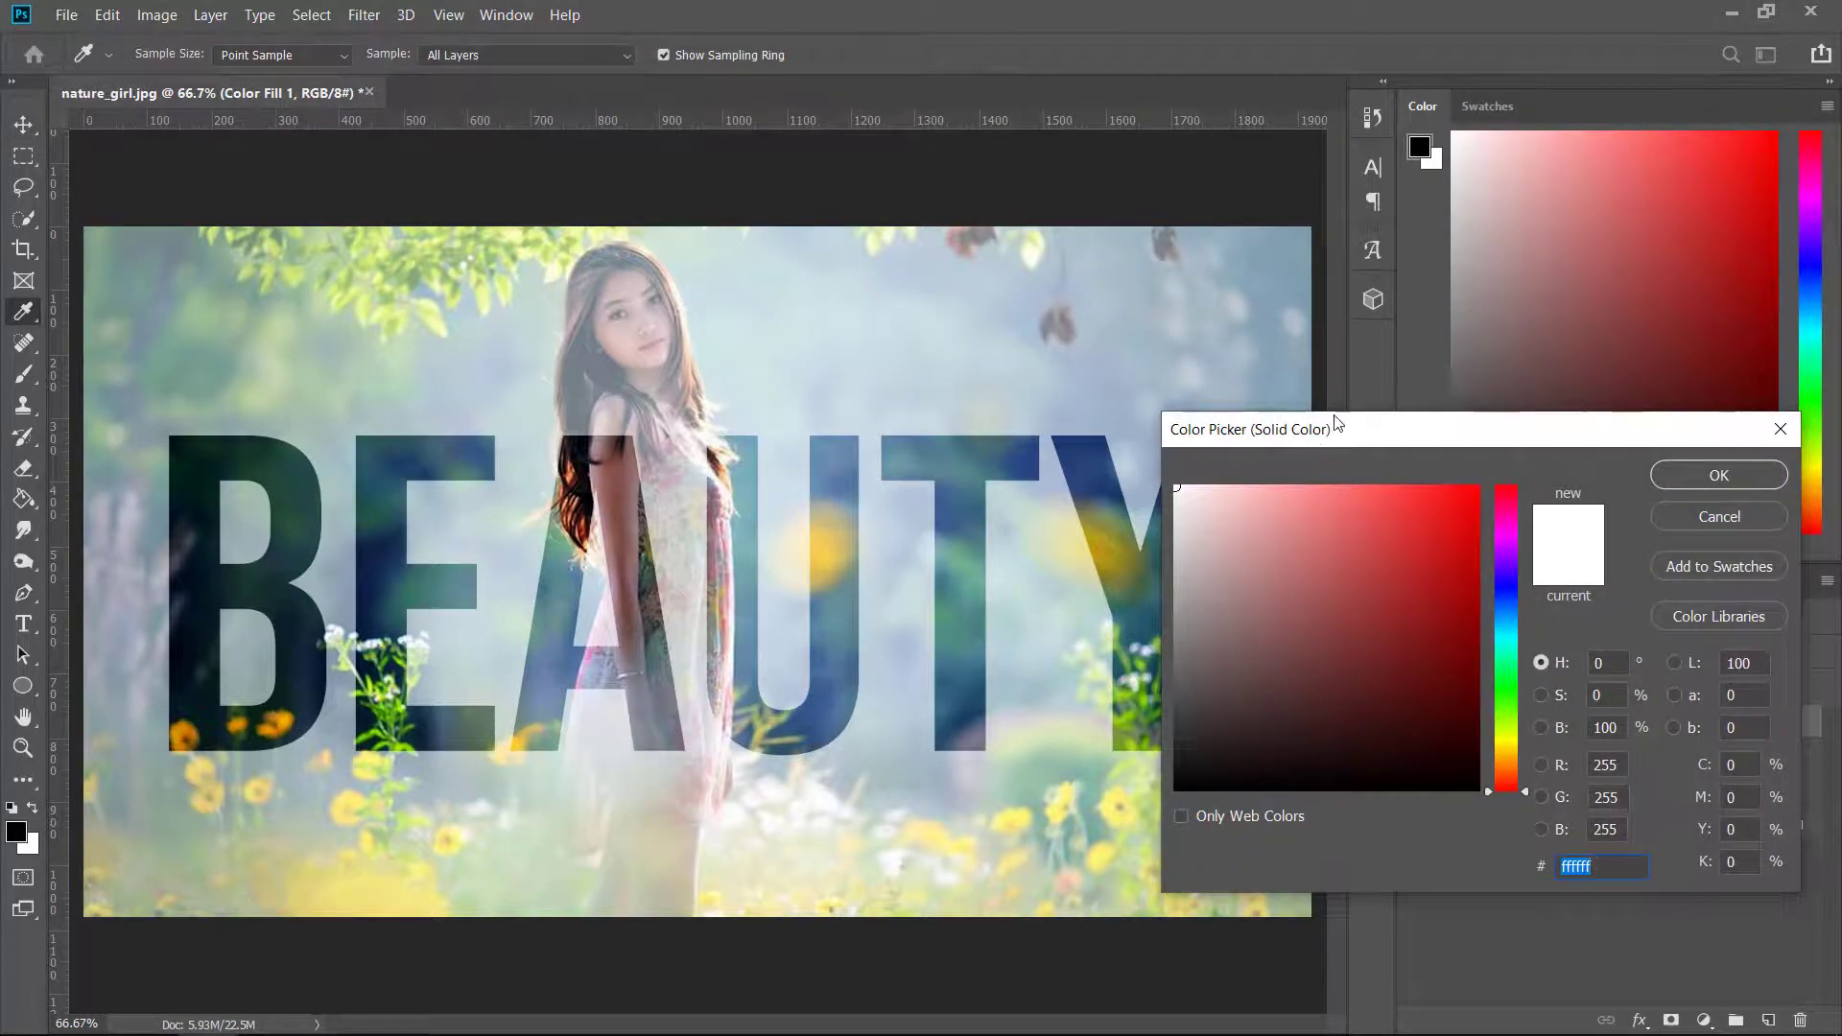
drag(1338, 423, 900, 290)
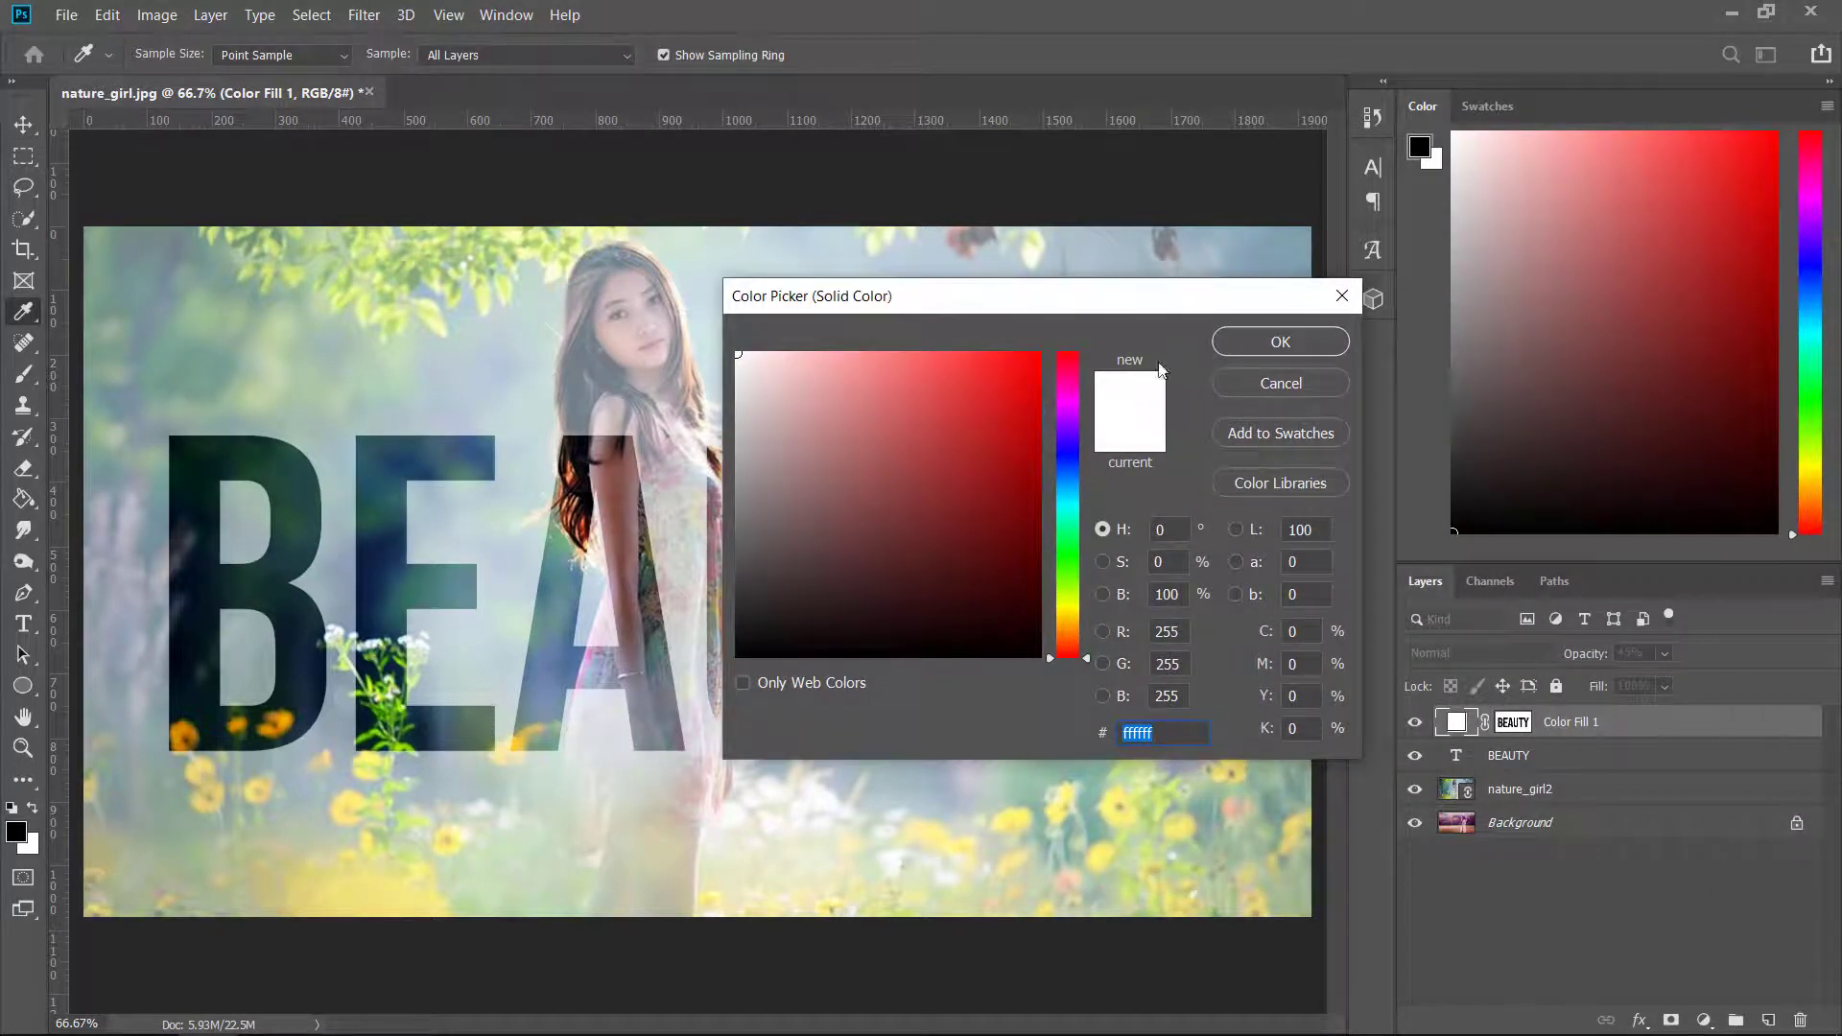
drag(1110, 301, 1413, 414)
click(1142, 524)
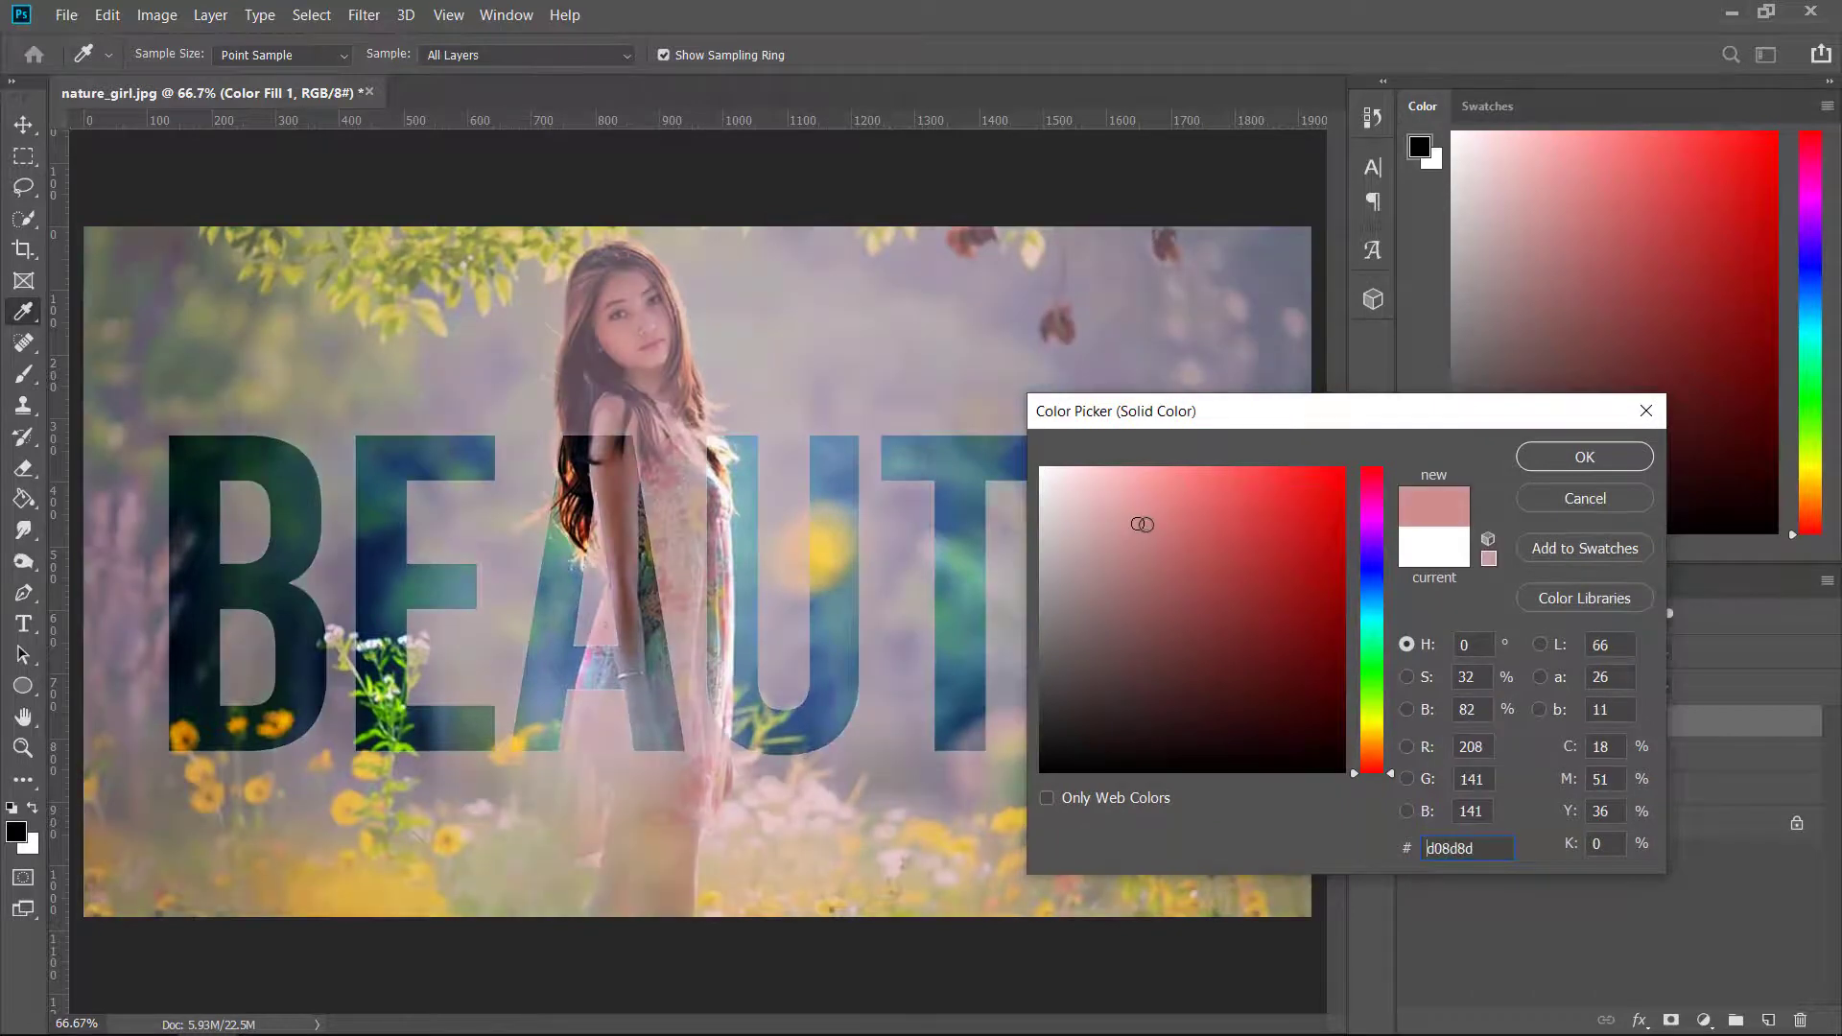
drag(1141, 524, 1163, 521)
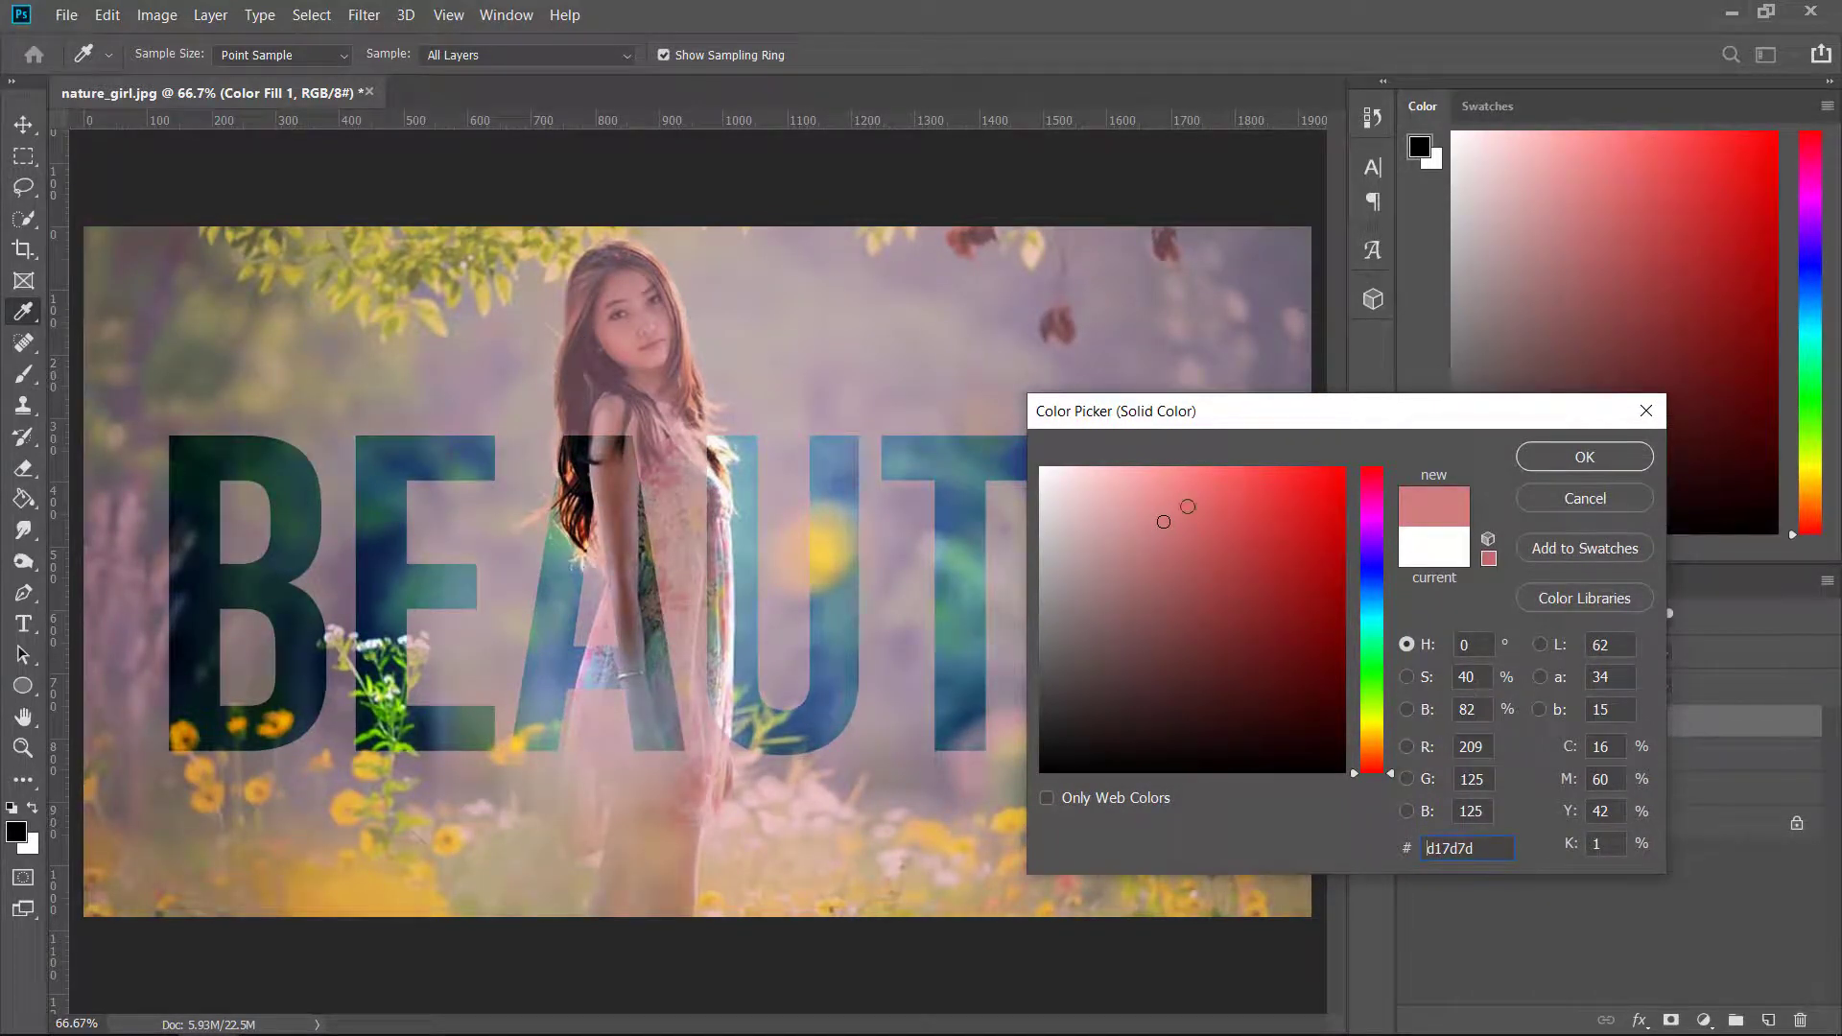
mouse_move(1187, 516)
mouse_down()
mouse_move(1261, 513)
mouse_move(1217, 508)
mouse_move(1200, 539)
mouse_move(1255, 600)
mouse_move(1172, 715)
mouse_move(1235, 639)
mouse_move(1275, 509)
mouse_move(1329, 484)
mouse_move(1175, 484)
mouse_up()
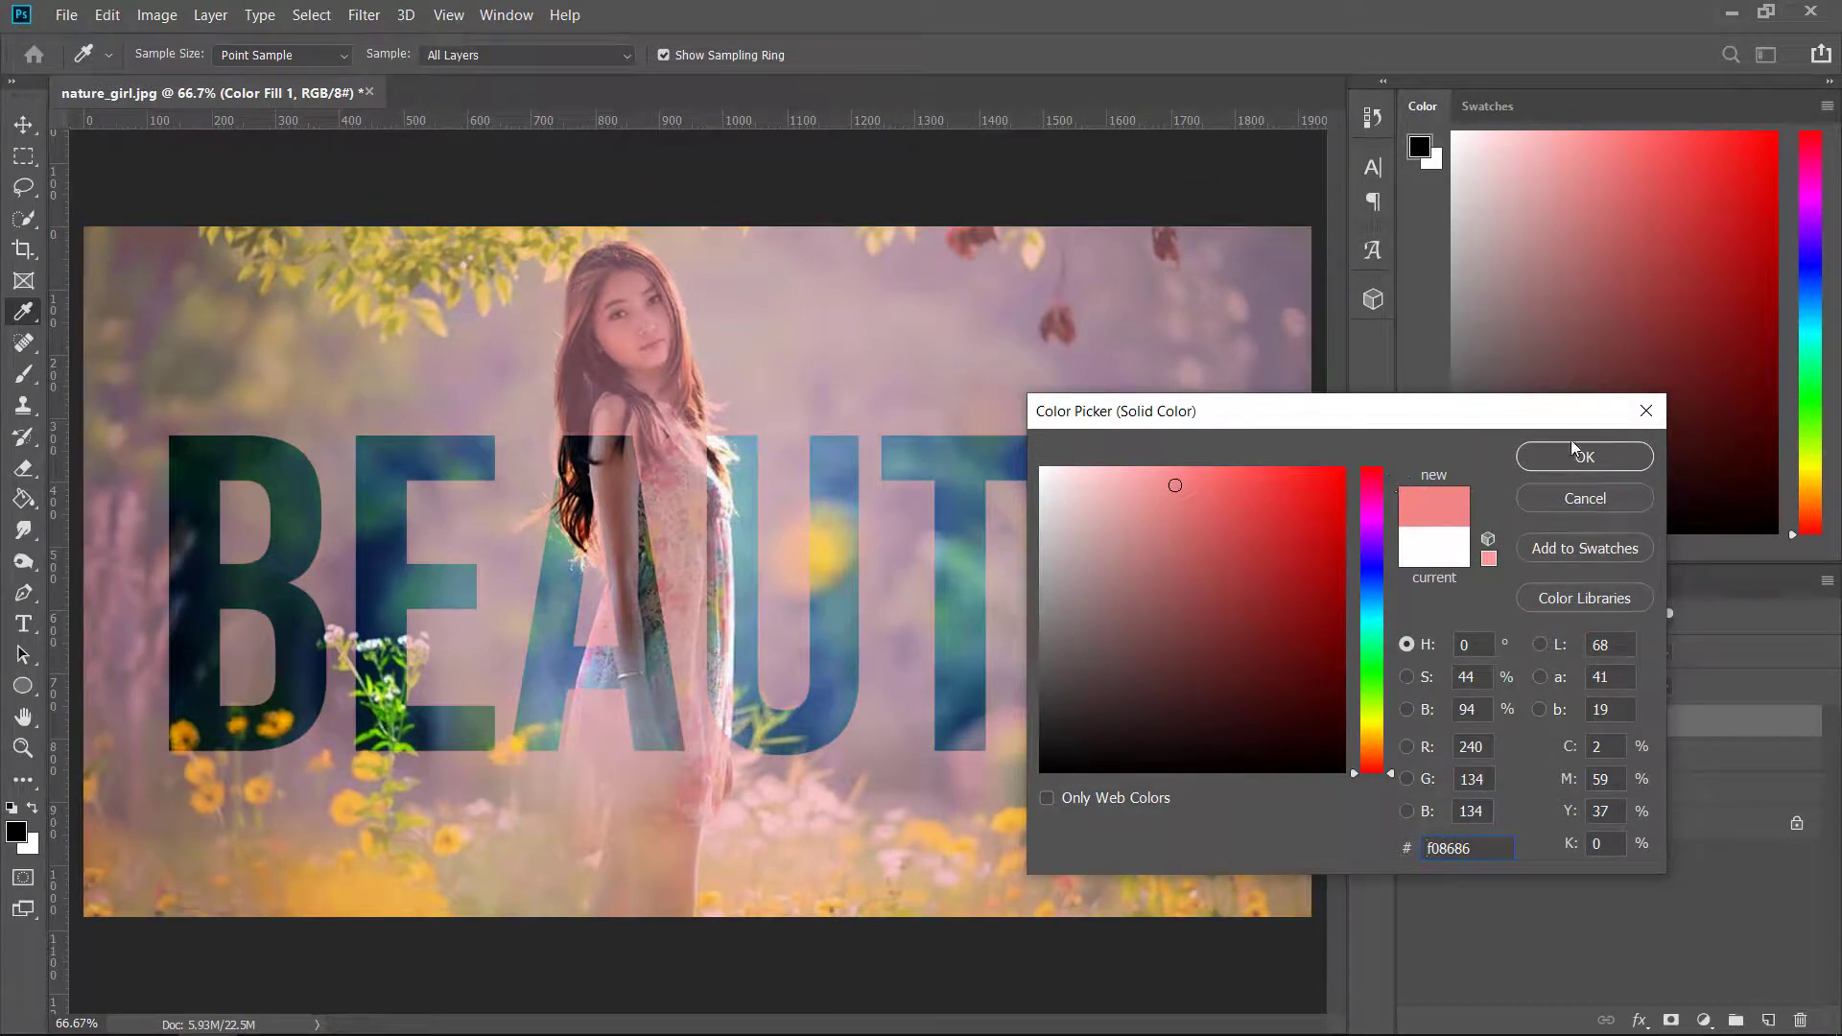